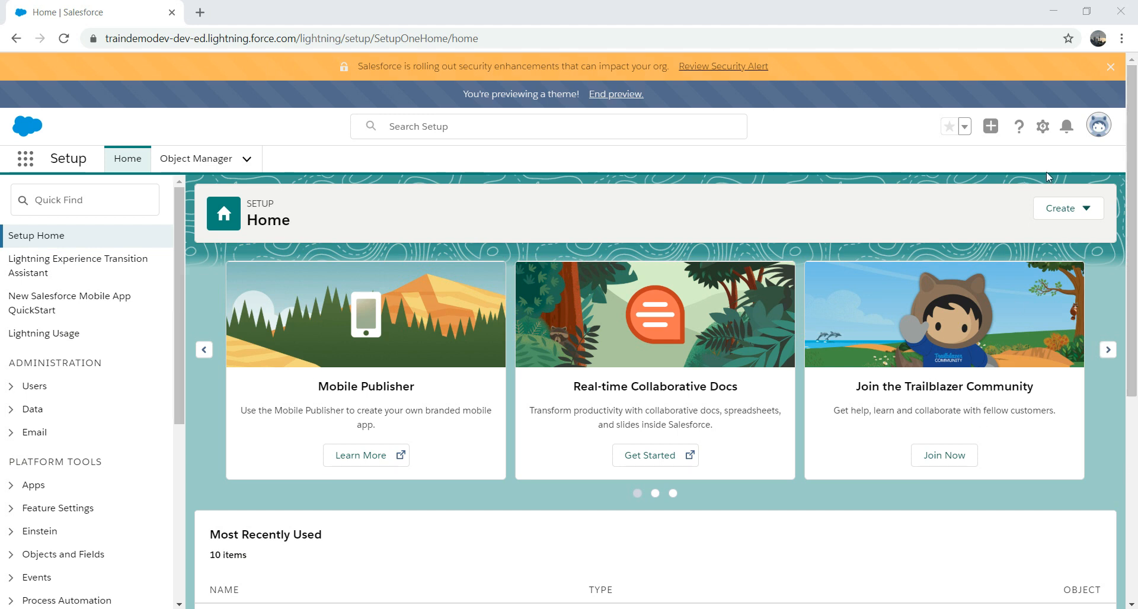
# - Open the Developer Console from Salesforce Setup and maximize its window
pyautogui.click(1042, 127)
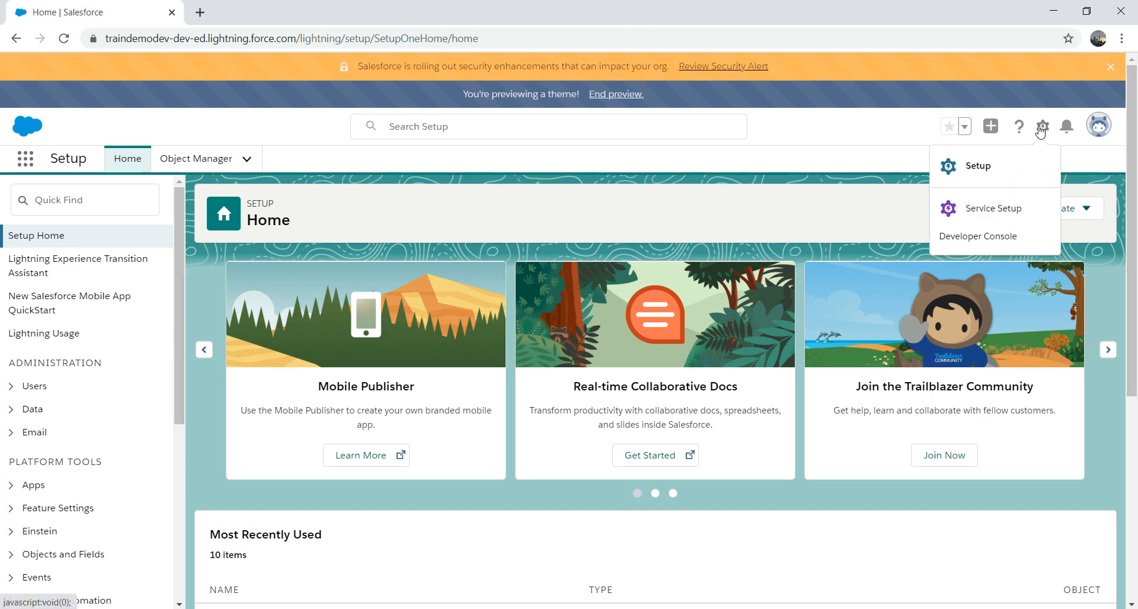
pyautogui.click(978, 237)
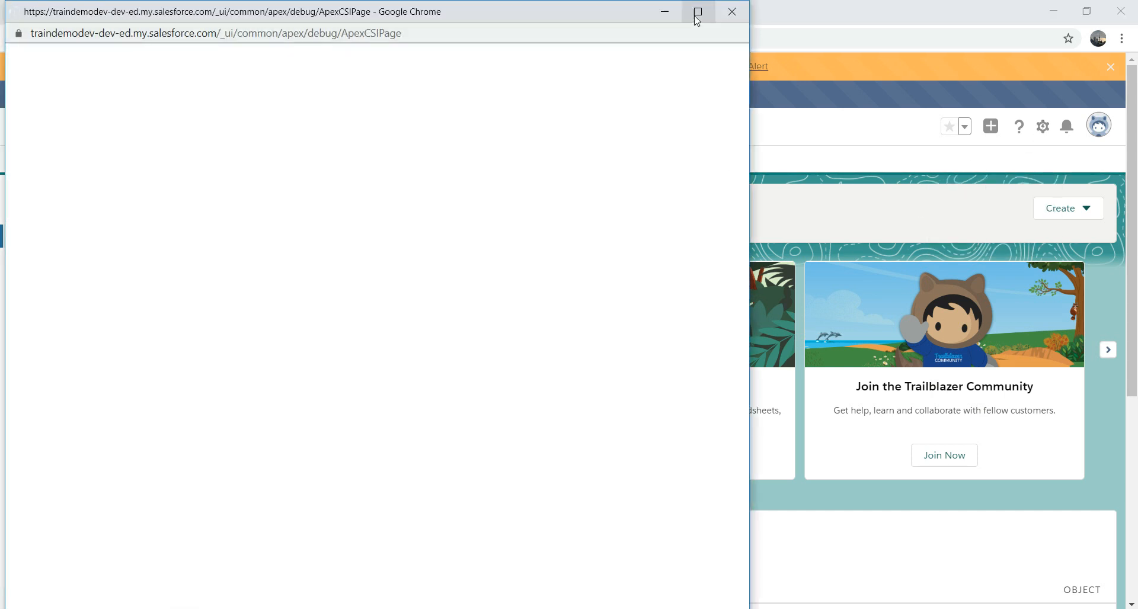
pyautogui.click(697, 19)
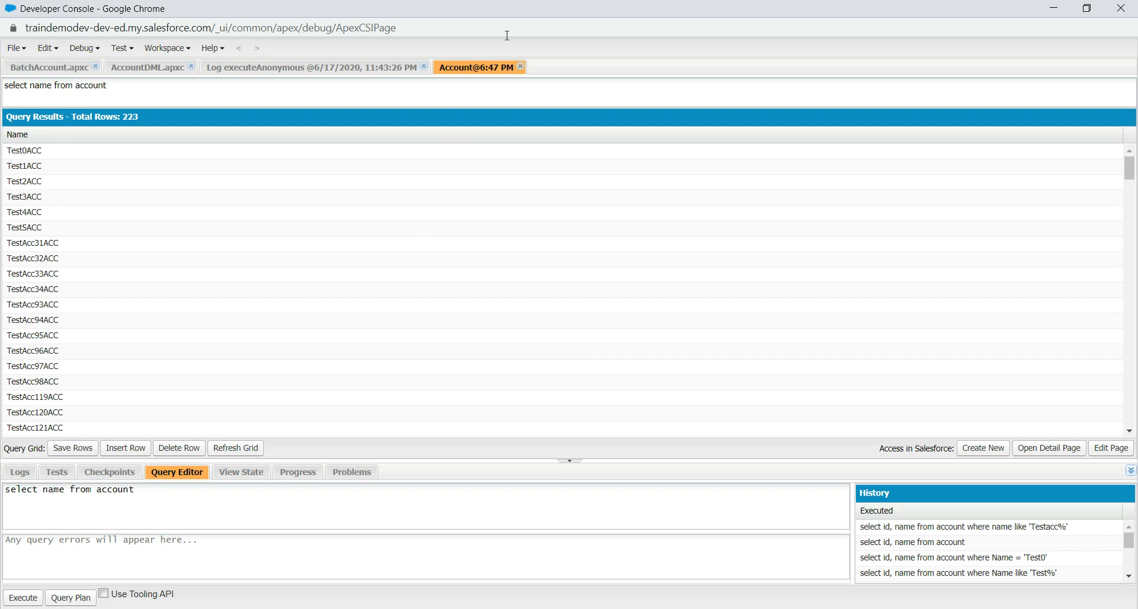
# - Look through the console's Logs, Tests, Checkpoints, Query Editor, View State, Progress and Problems views
pyautogui.click(22, 473)
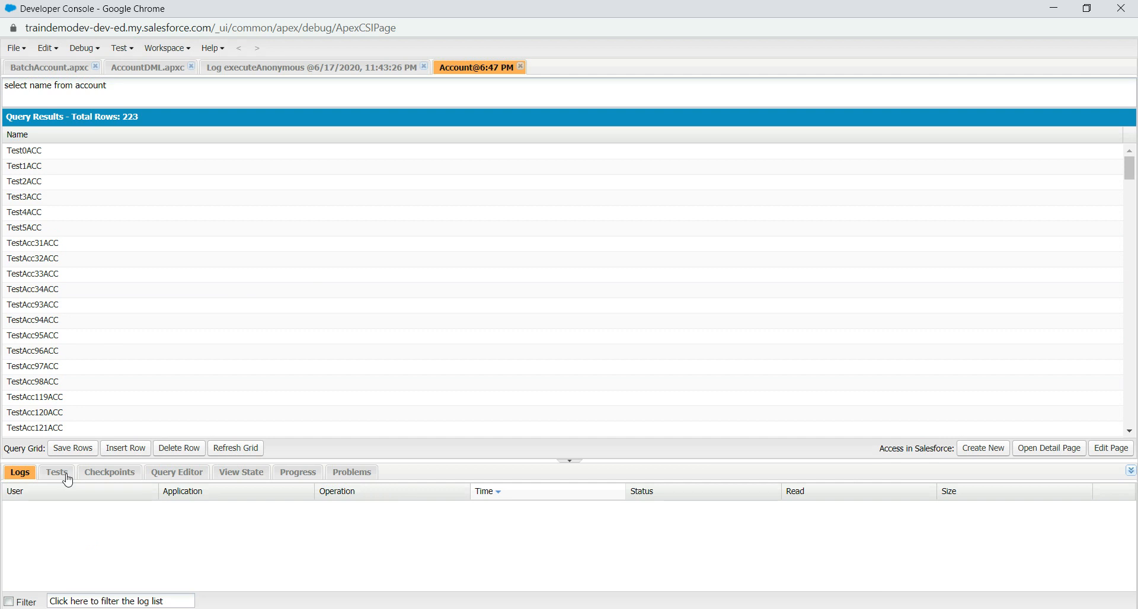
pyautogui.click(58, 474)
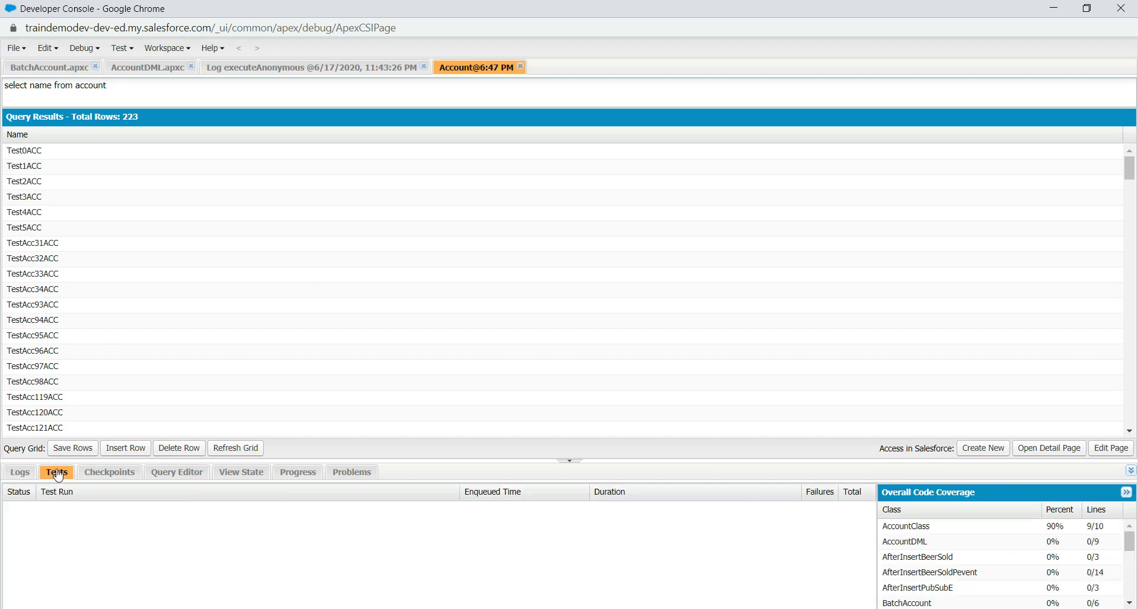
pyautogui.click(100, 474)
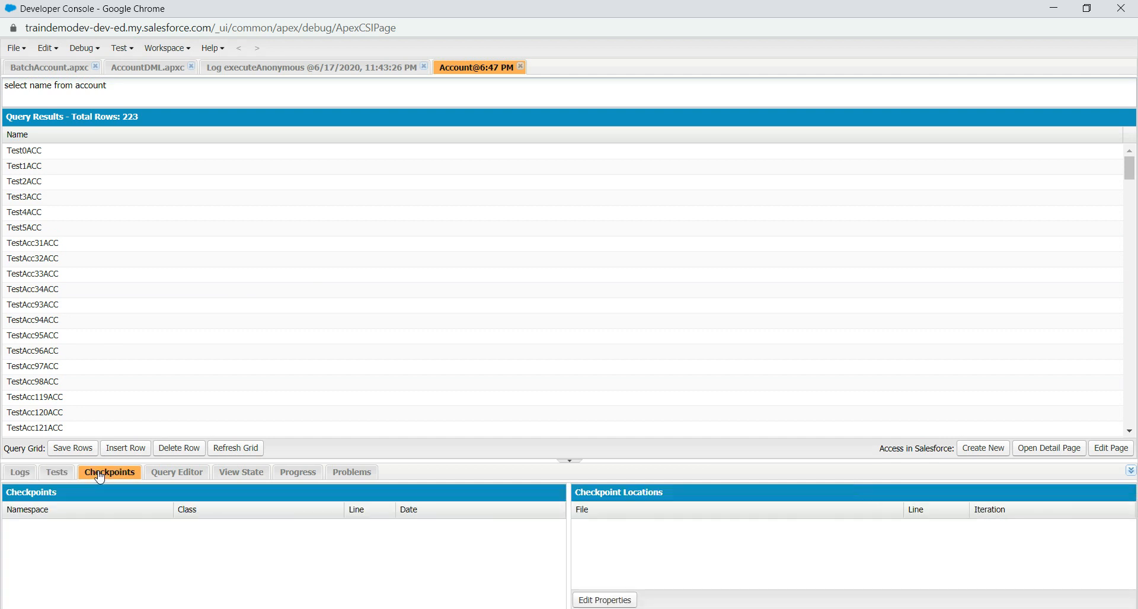
pyautogui.click(165, 474)
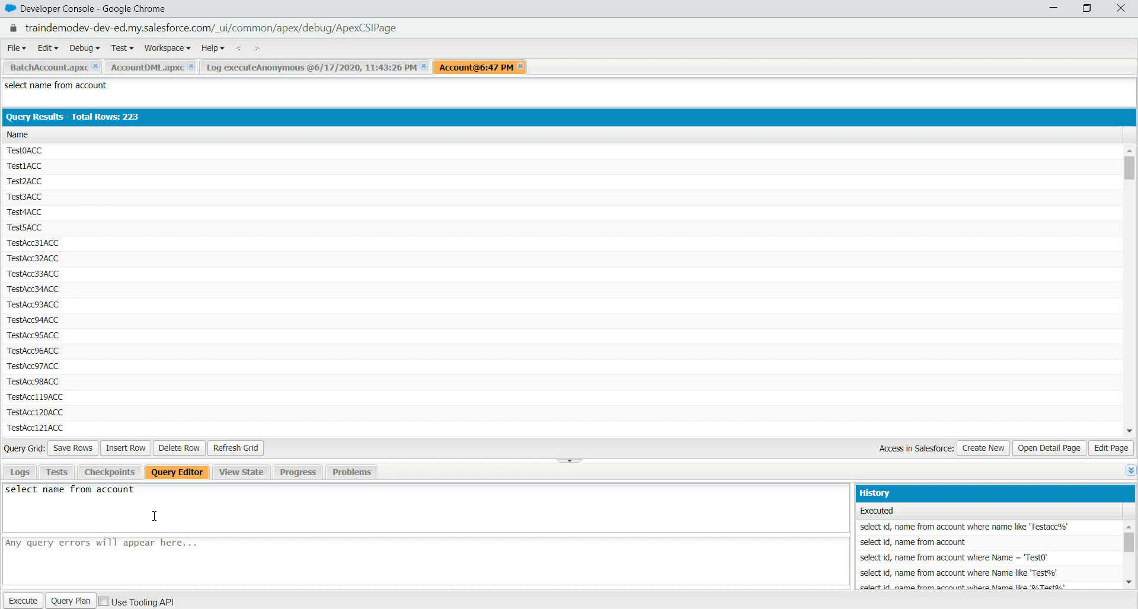
pyautogui.click(247, 477)
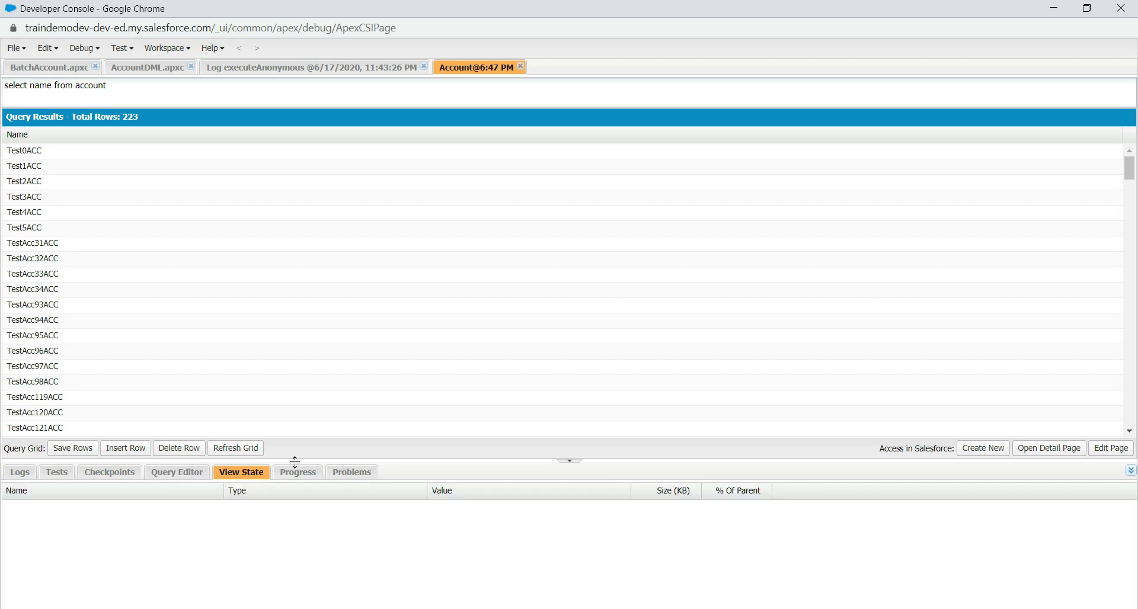
pyautogui.click(297, 474)
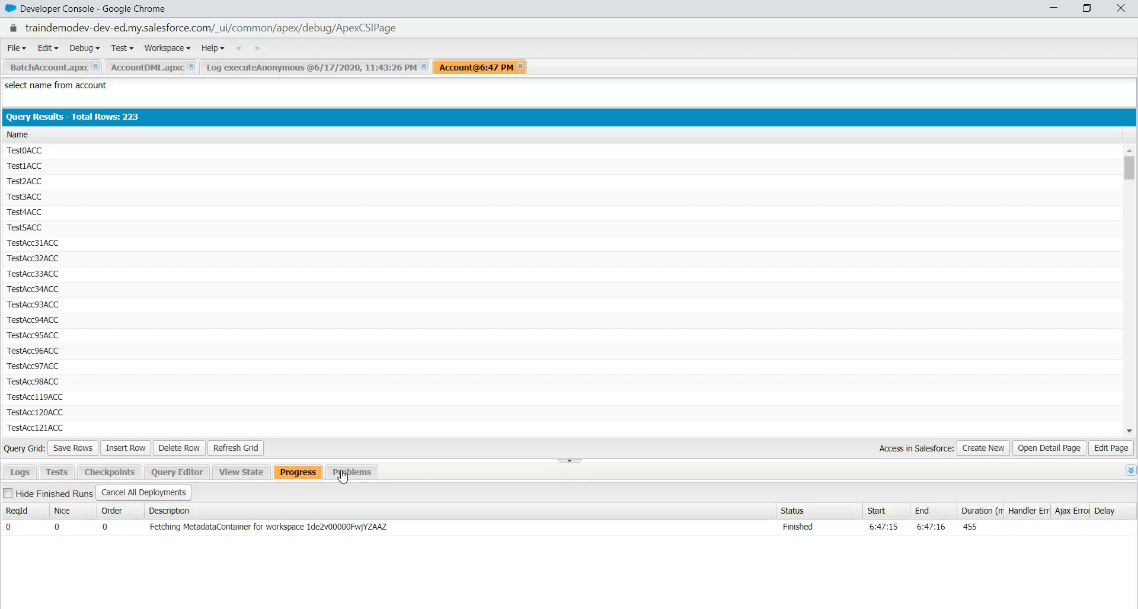
pyautogui.click(343, 474)
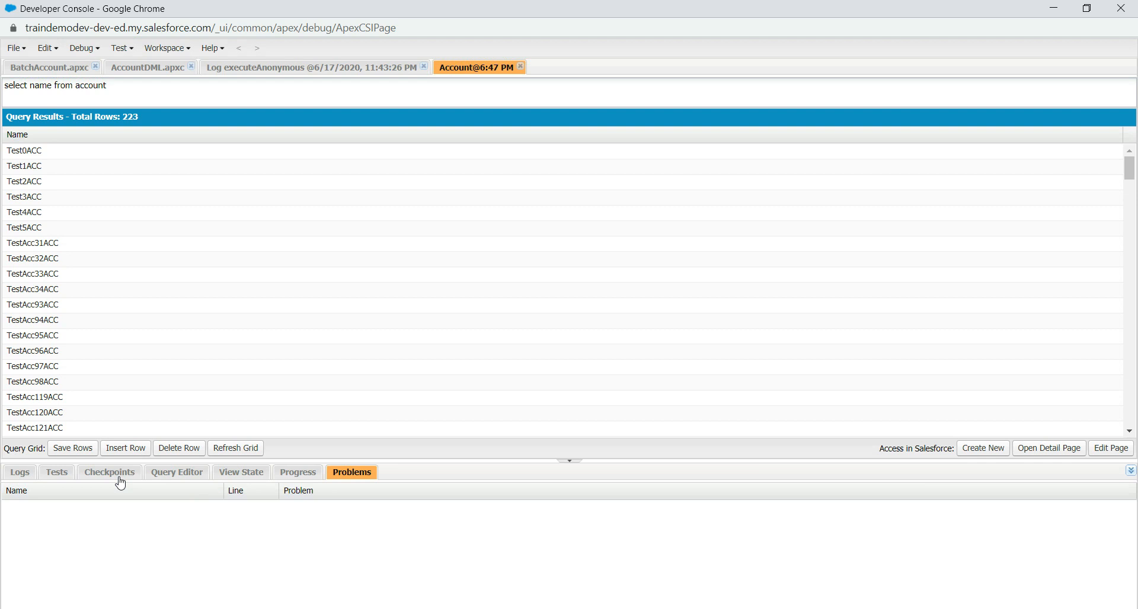
# - Replace the query with "select id from apexlog" and execute it using the Tooling API
pyautogui.click(175, 474)
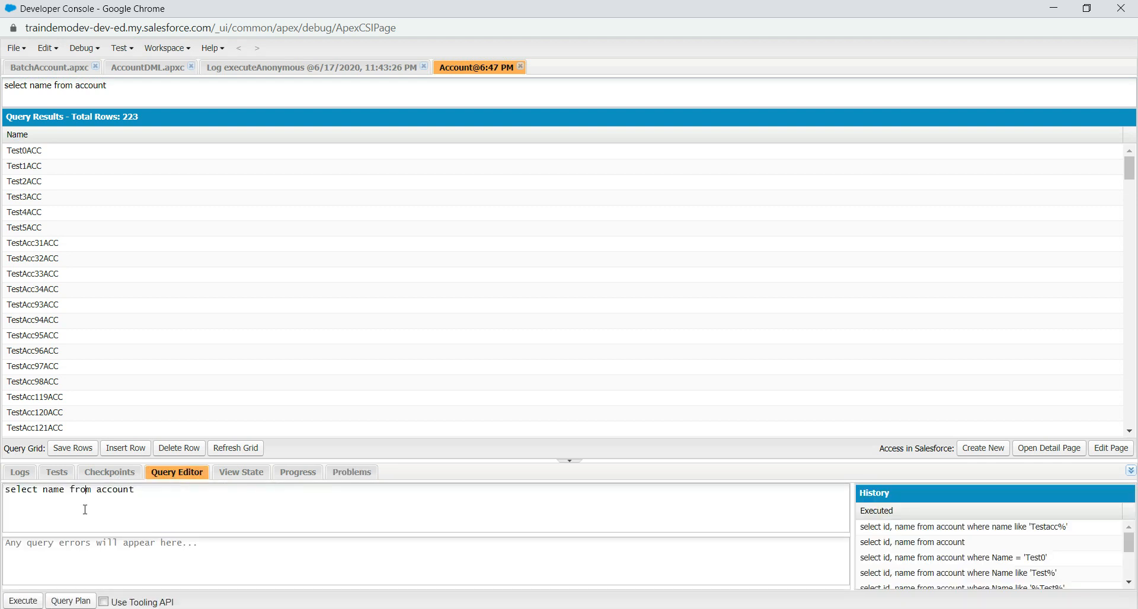
pyautogui.doubleClick(55, 510)
pyautogui.moveTo(154, 499); pyautogui.dragTo(6, 497)
pyautogui.write('select id from apexlog')
pyautogui.click(104, 602)
pyautogui.click(40, 602)
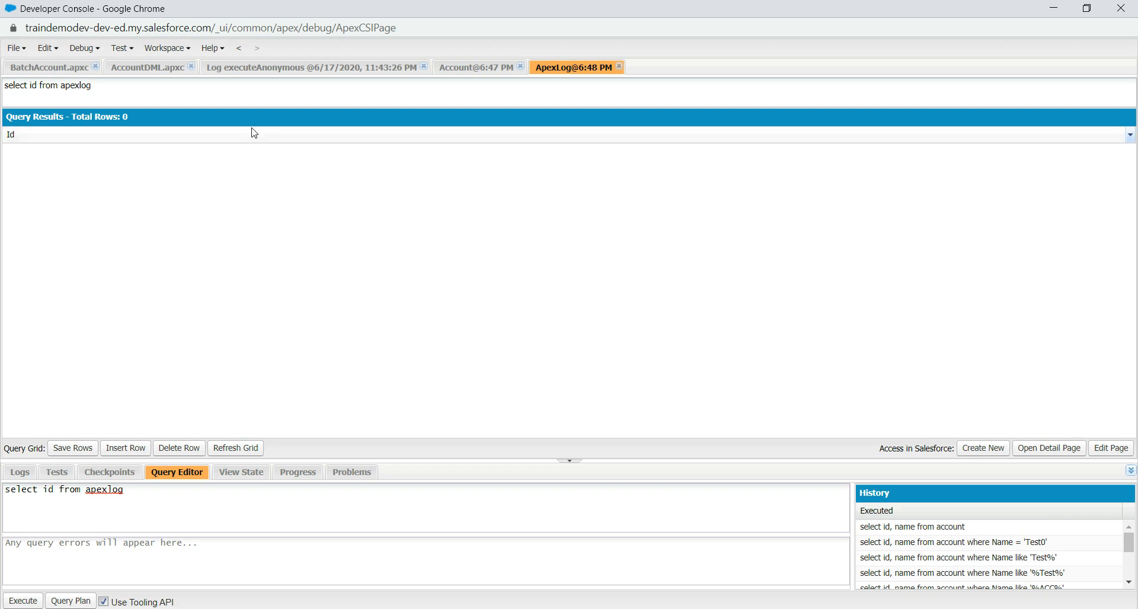
# - Bring up the repository's Open dialog and filter the classes by "dem"
pyautogui.click(18, 50)
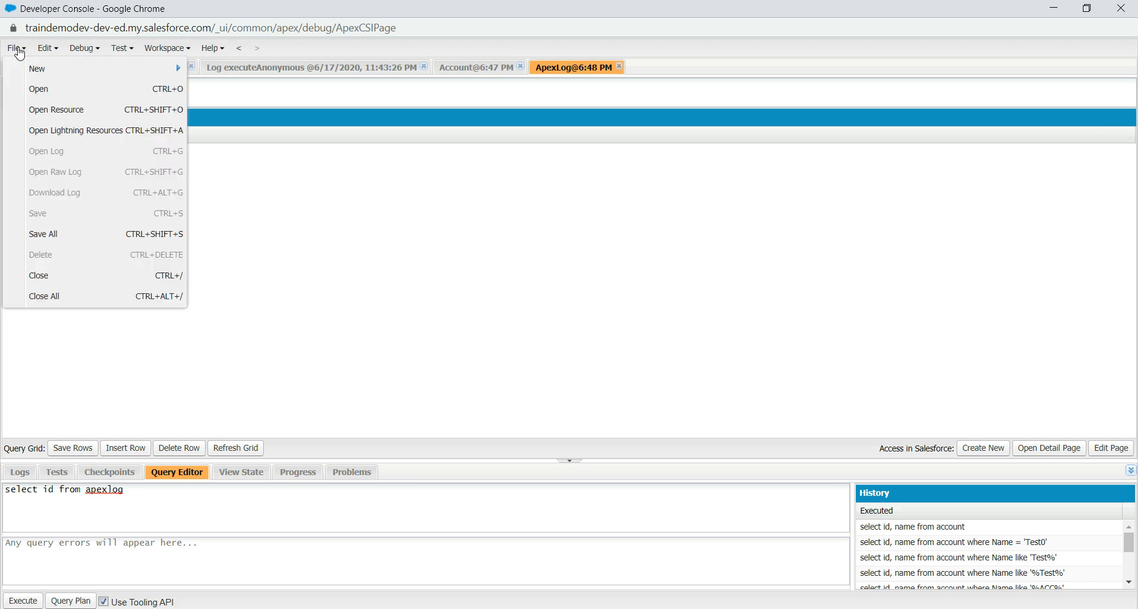
pyautogui.moveTo(25, 68)
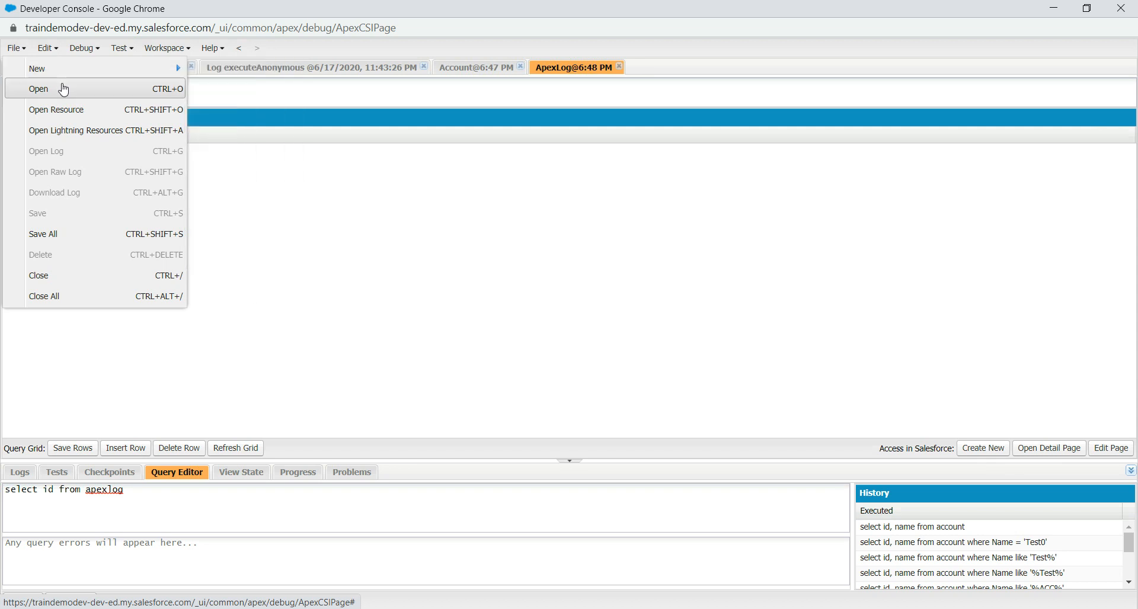
pyautogui.click(46, 96)
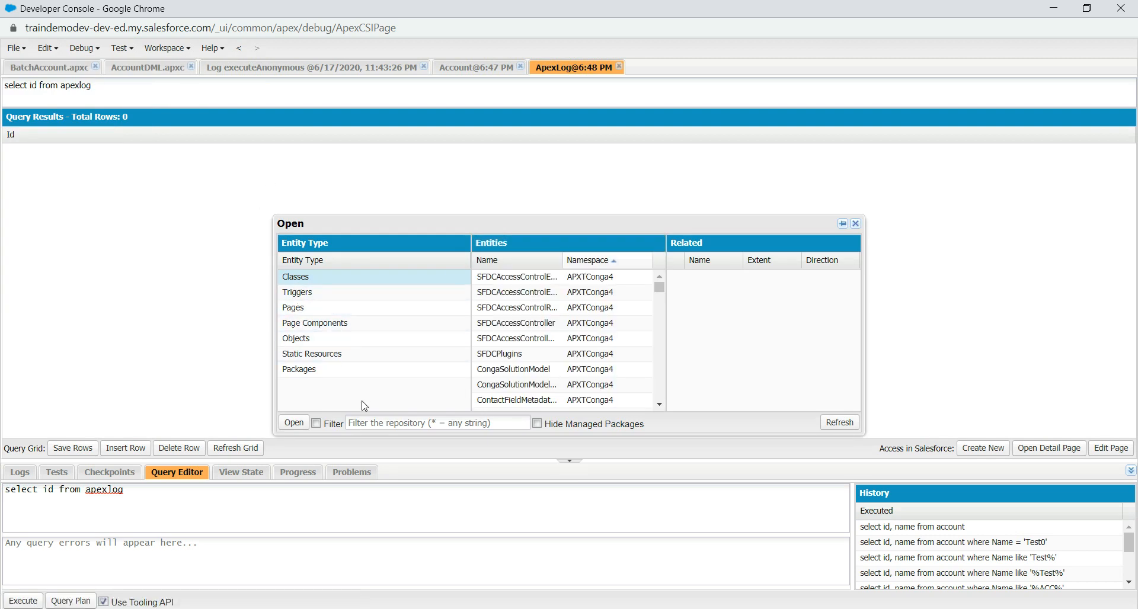
pyautogui.click(362, 422)
pyautogui.write('dem')
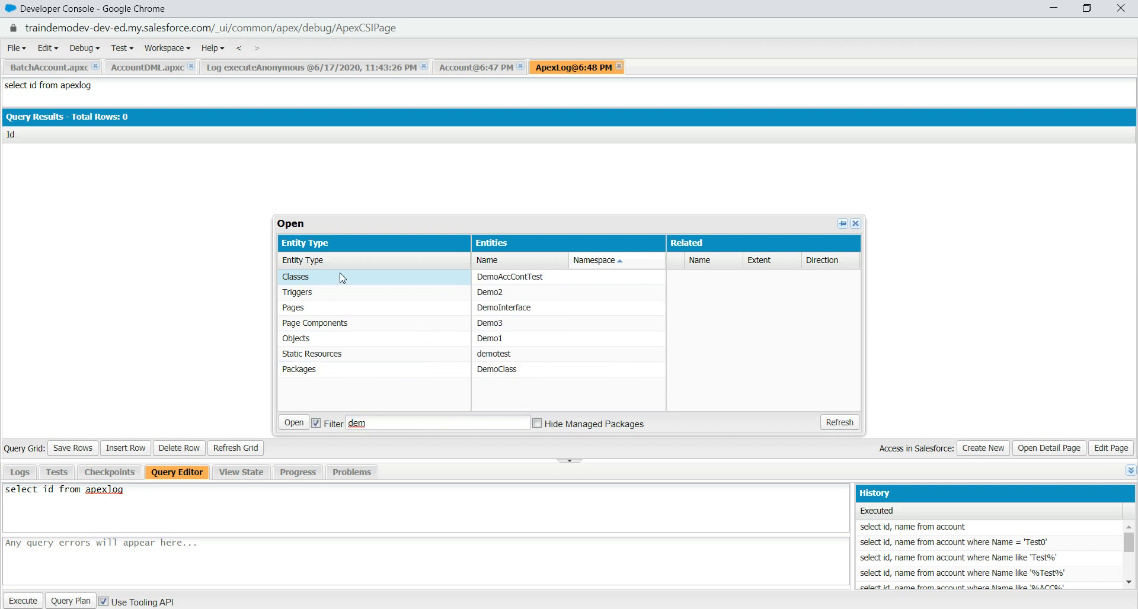
# - Clear the repository filter, list the triggers, and close the Open dialog
pyautogui.doubleClick(383, 422)
pyautogui.press('BackSpace')
pyautogui.click(299, 291)
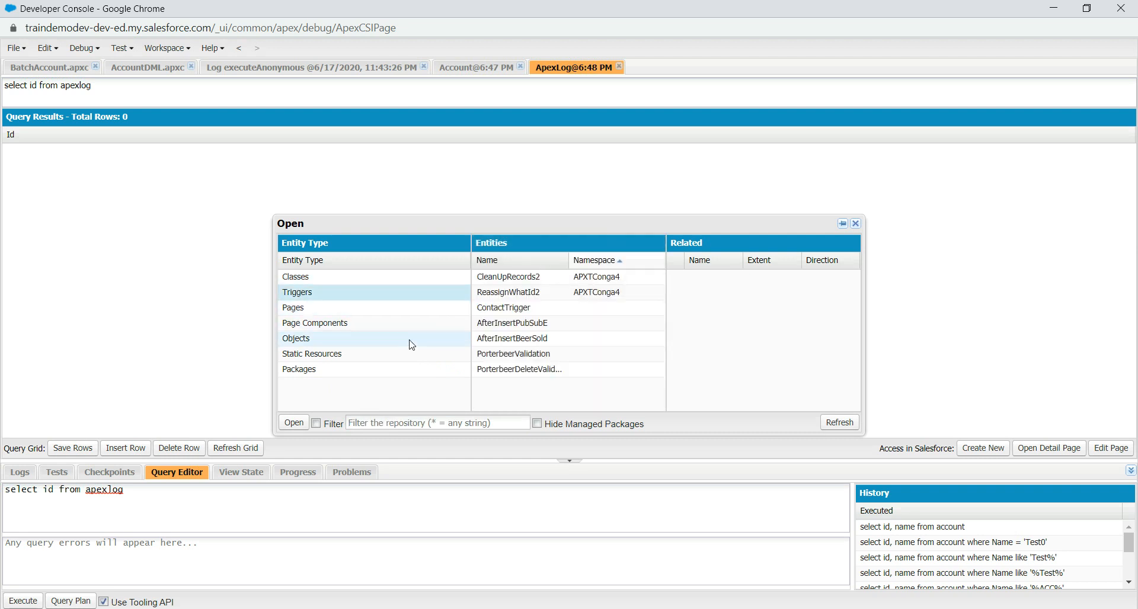
pyautogui.click(855, 223)
# - Search the source code files for "ww.google.com"
pyautogui.click(50, 52)
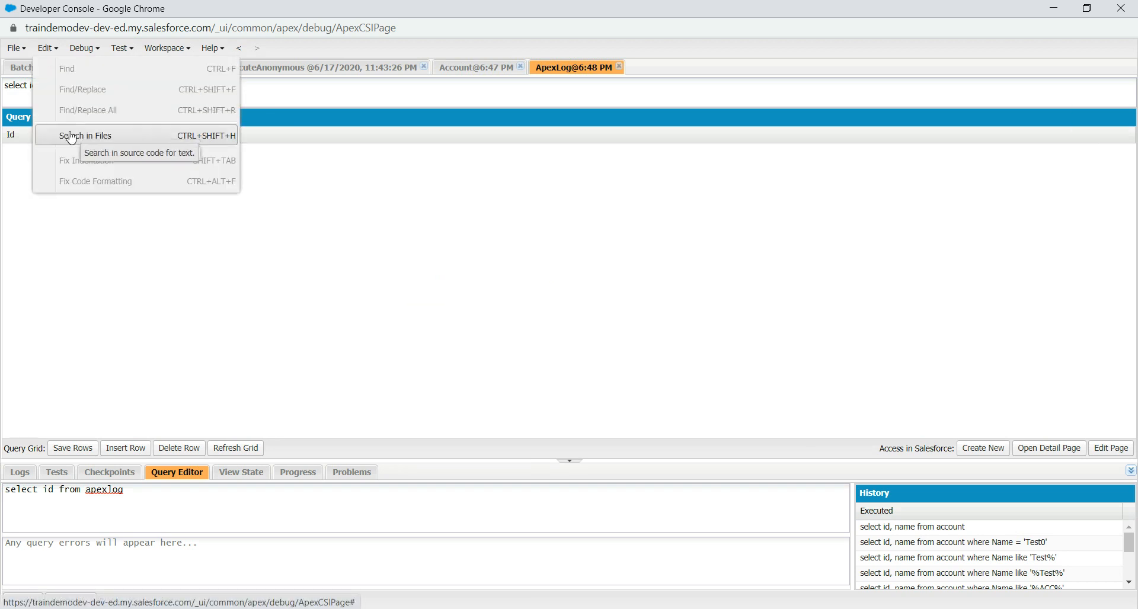
pyautogui.click(113, 135)
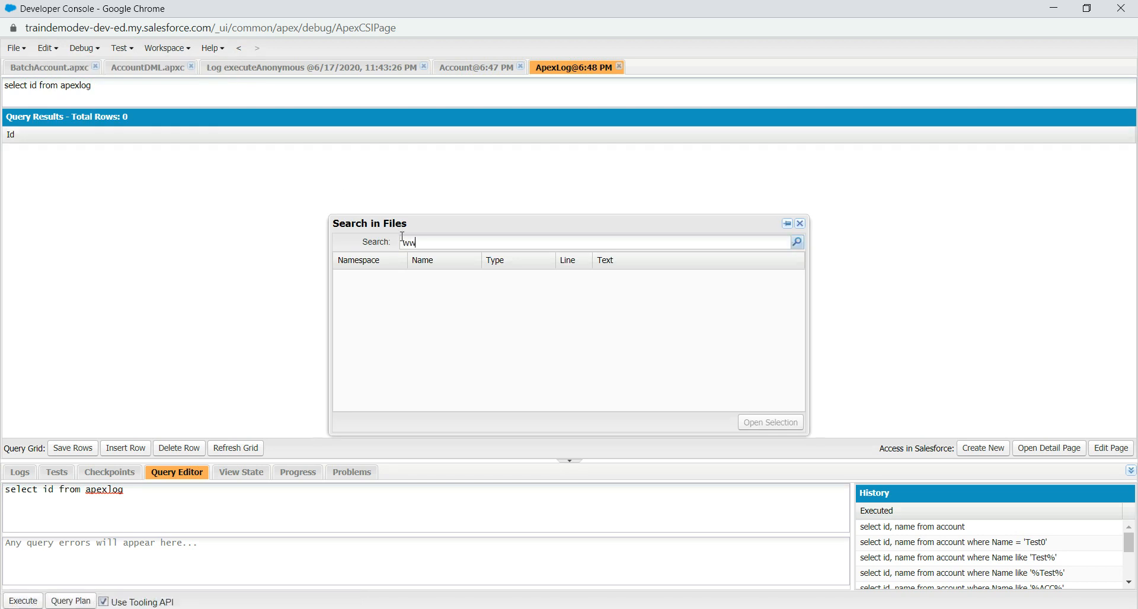
pyautogui.write('ww.google.com')
pyautogui.press('Return')
# - Search the source code files for "account" instead, and close the file search
pyautogui.tripleClick(479, 244)
pyautogui.write('account')
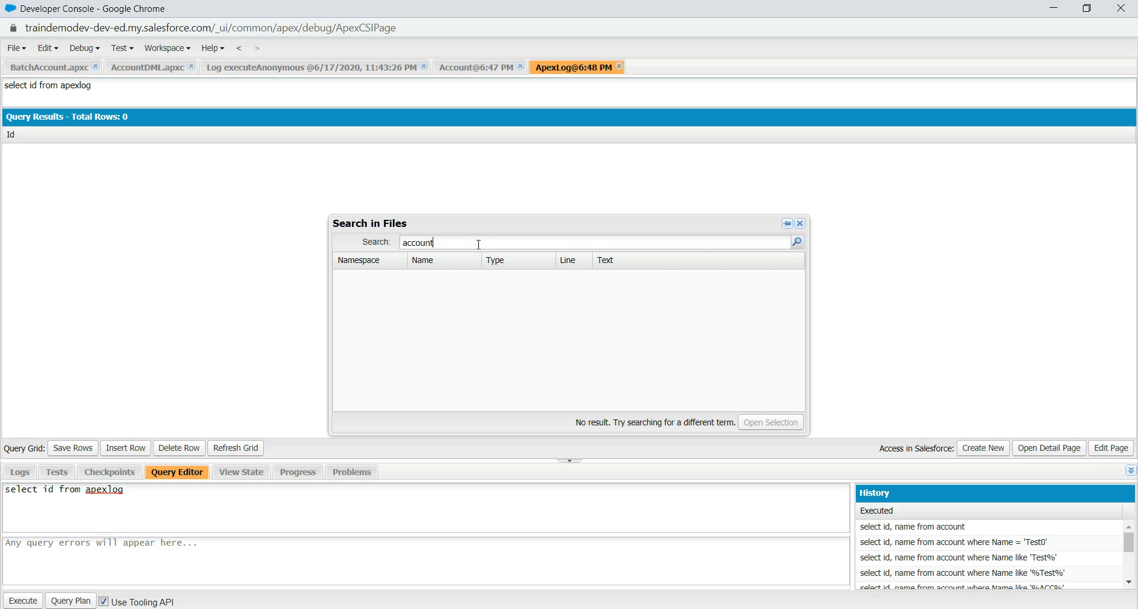
pyautogui.press('Return')
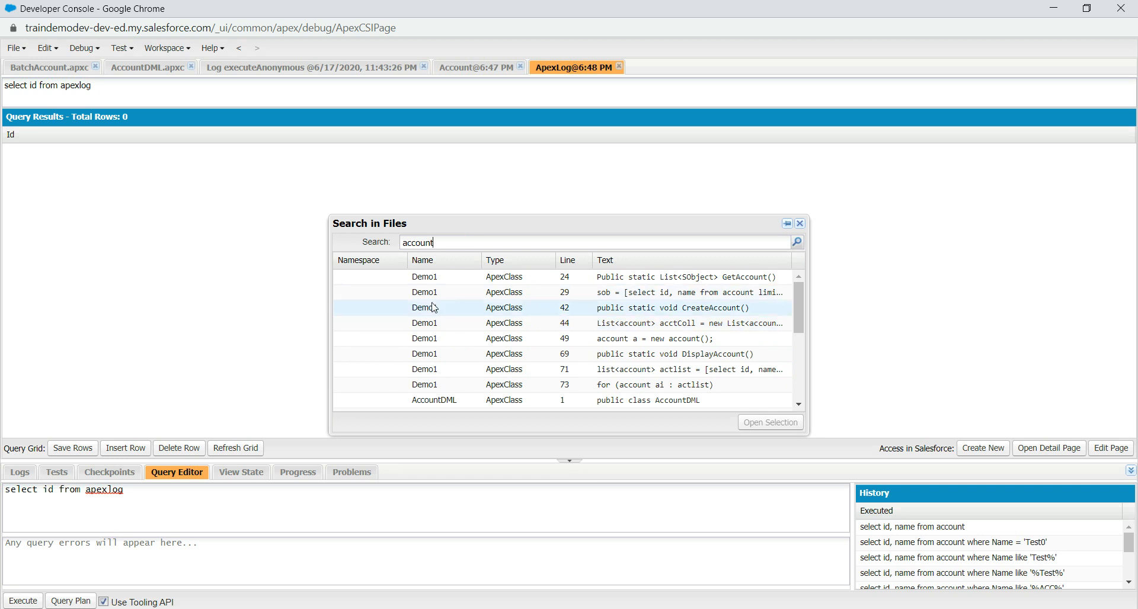
pyautogui.click(800, 223)
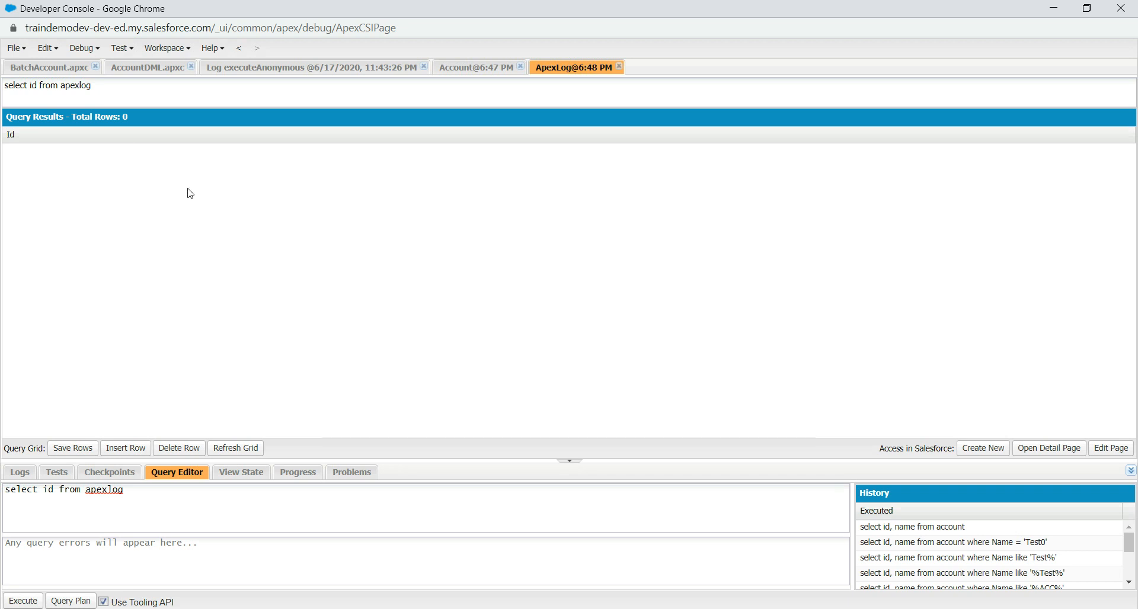
# - Replace the batch code in the Execute Anonymous window with system.debug('test');
pyautogui.click(83, 49)
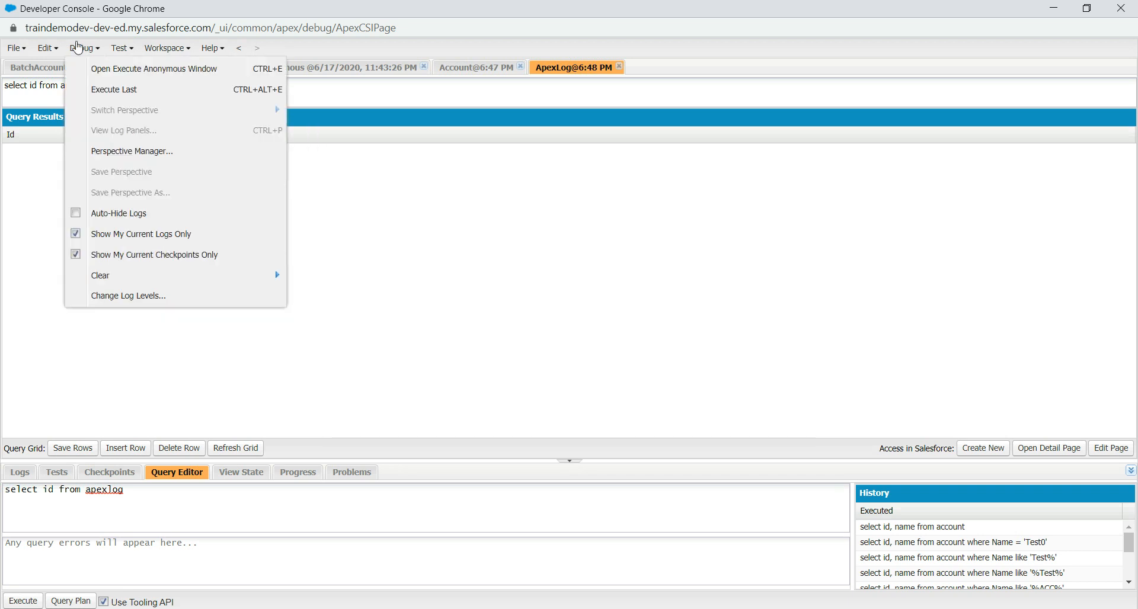
pyautogui.click(110, 70)
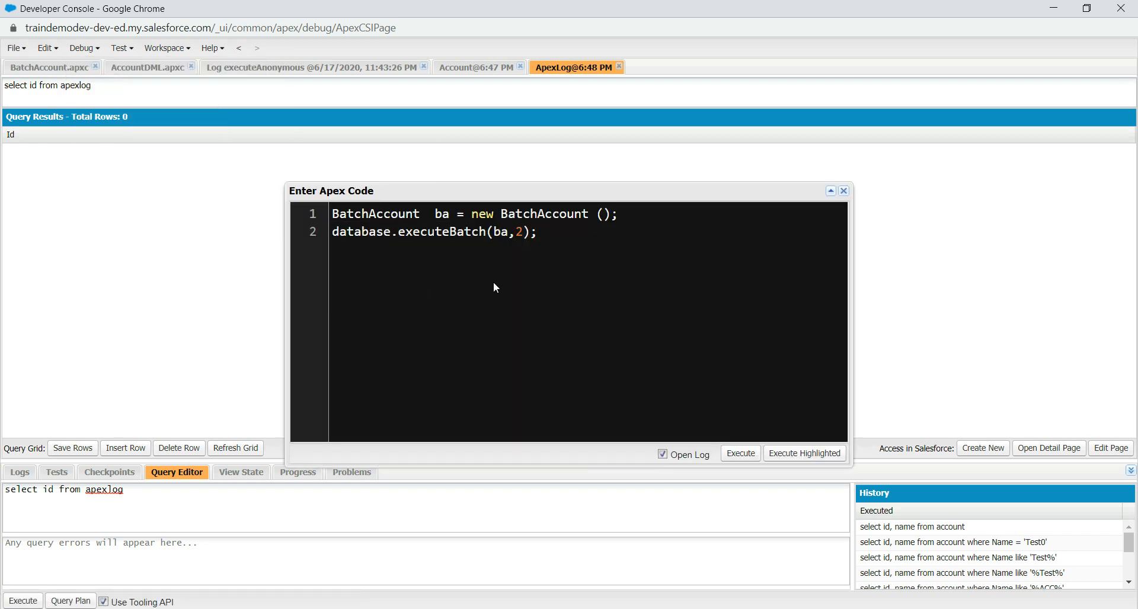
pyautogui.moveTo(407, 235); pyautogui.dragTo(325, 203)
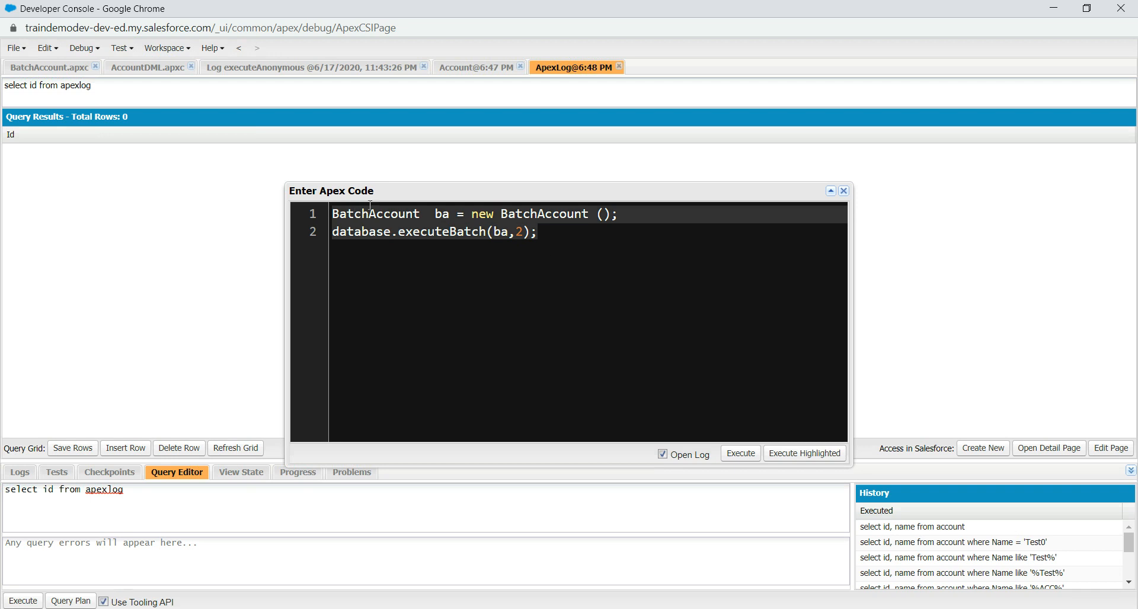
pyautogui.click(524, 251)
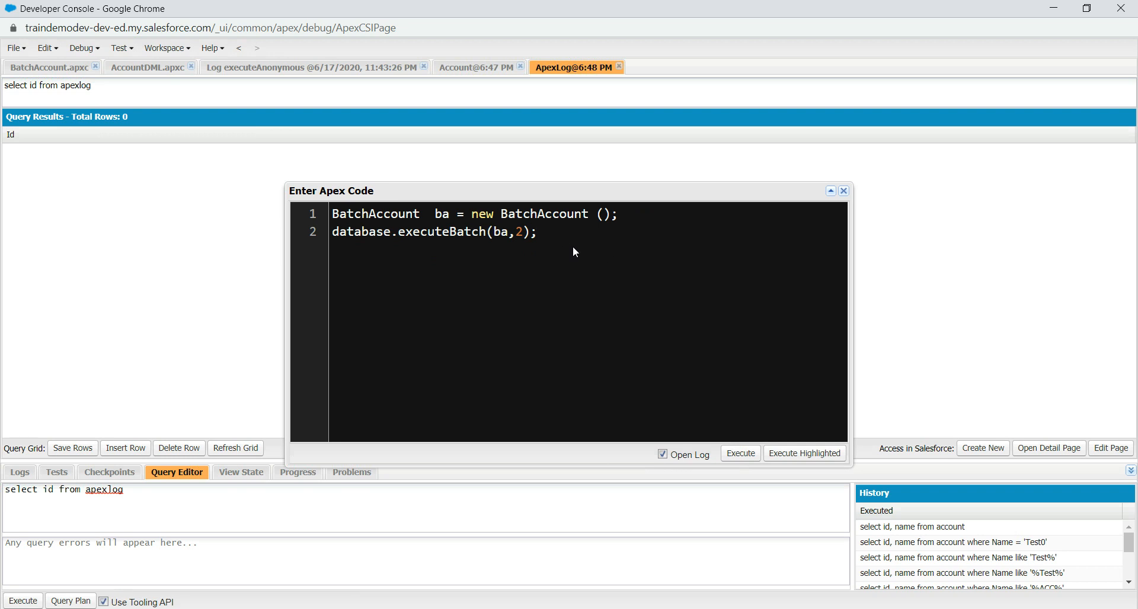
pyautogui.moveTo(615, 261); pyautogui.dragTo(259, 181)
pyautogui.press('BackSpace')
pyautogui.write('sy')
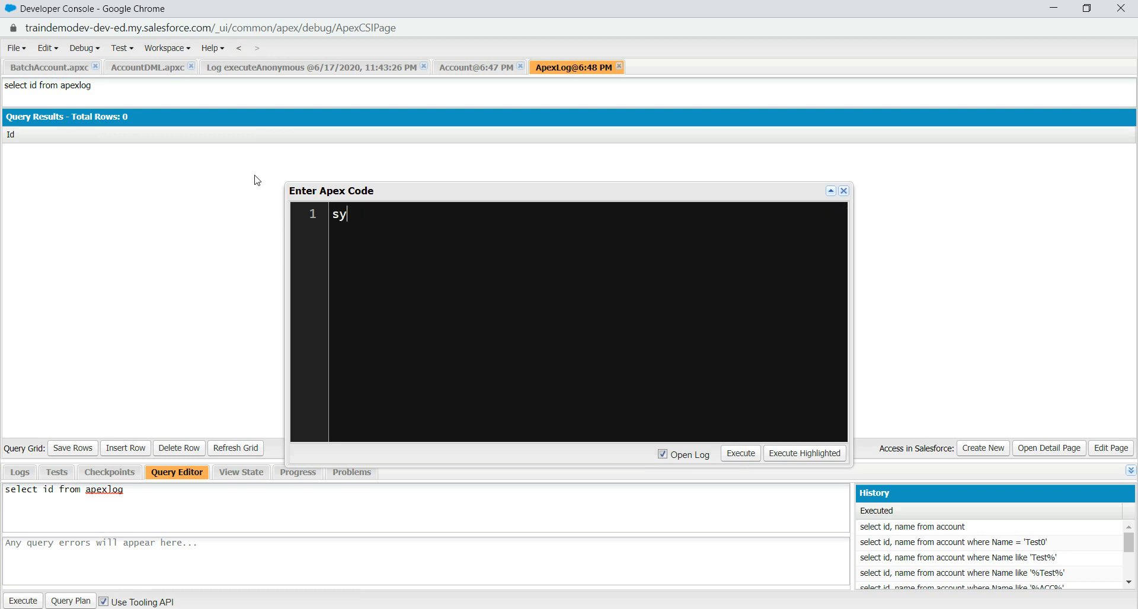
pyautogui.write('stem.deb')
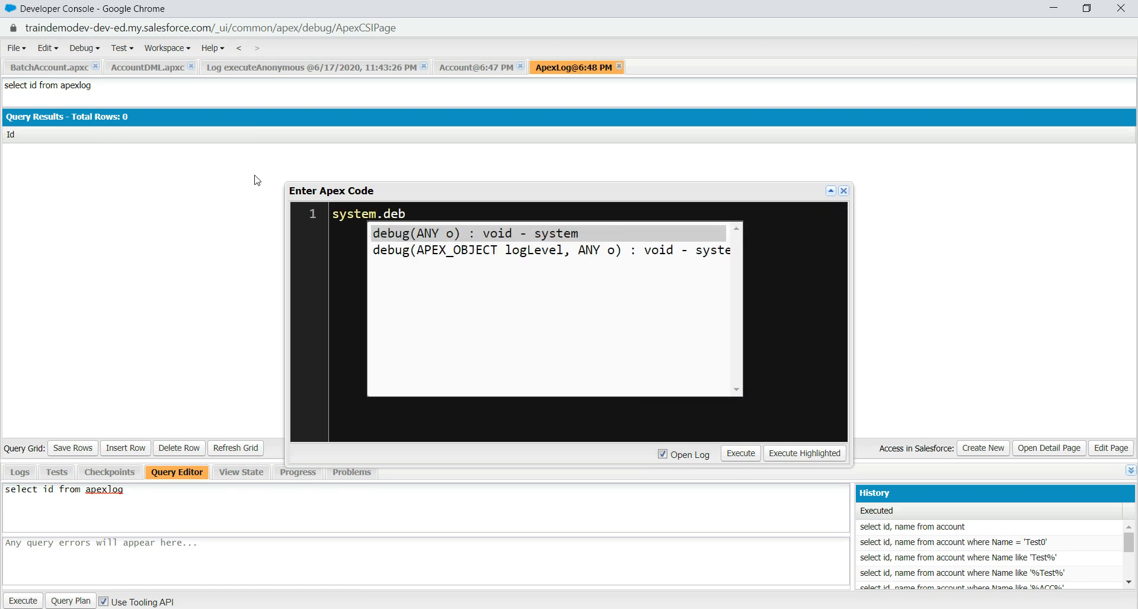
pyautogui.press('Return')
pyautogui.write("test');")
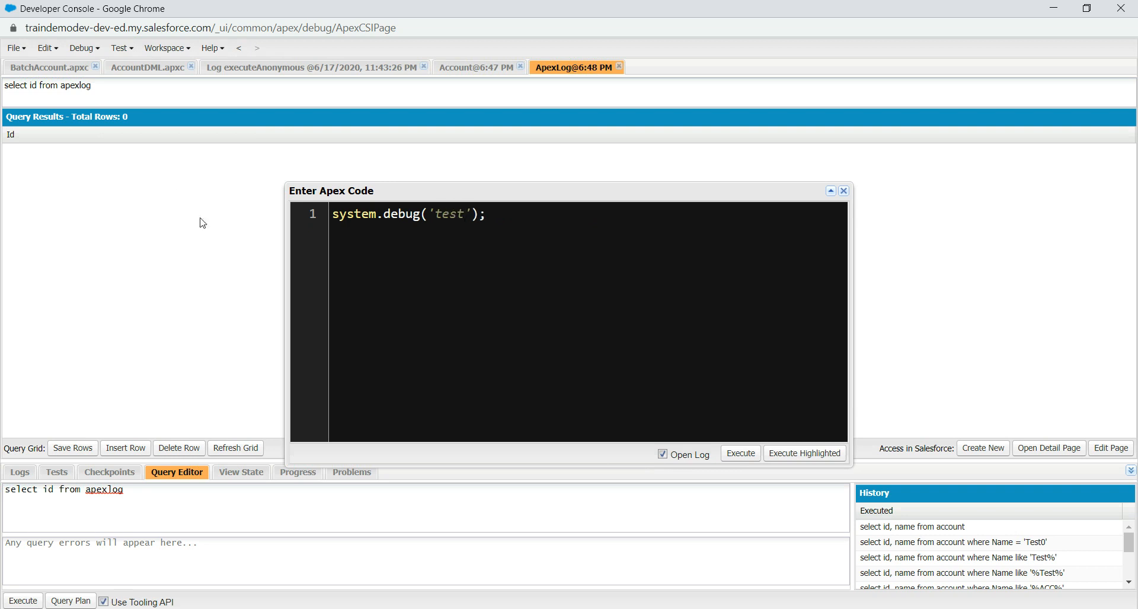
# - Execute the anonymous Apex code and limit its execution log to debug statements only
pyautogui.click(736, 455)
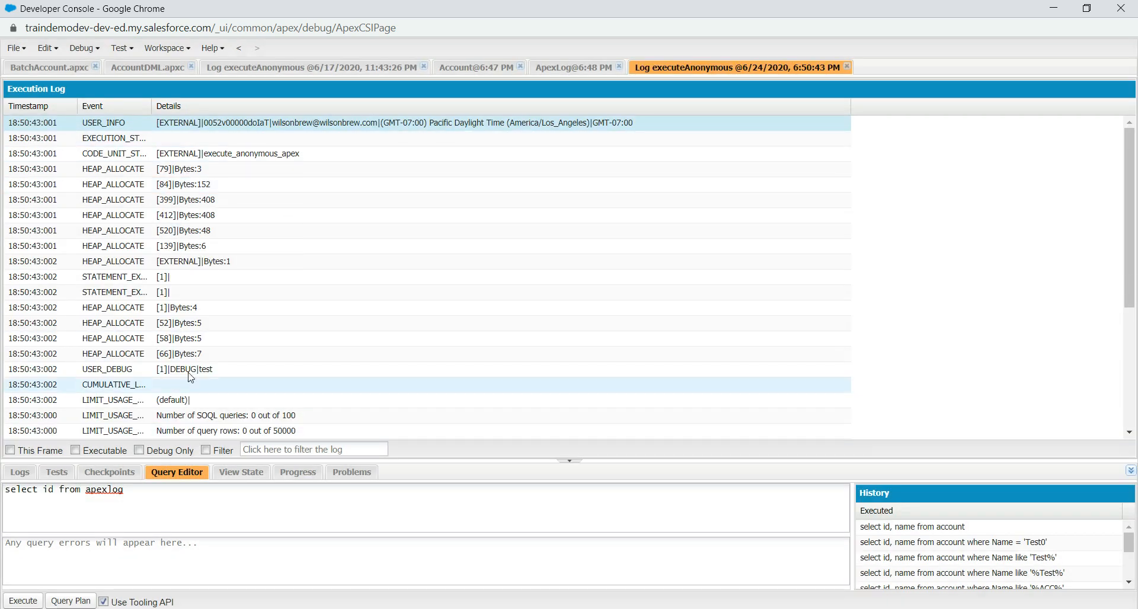
pyautogui.click(139, 451)
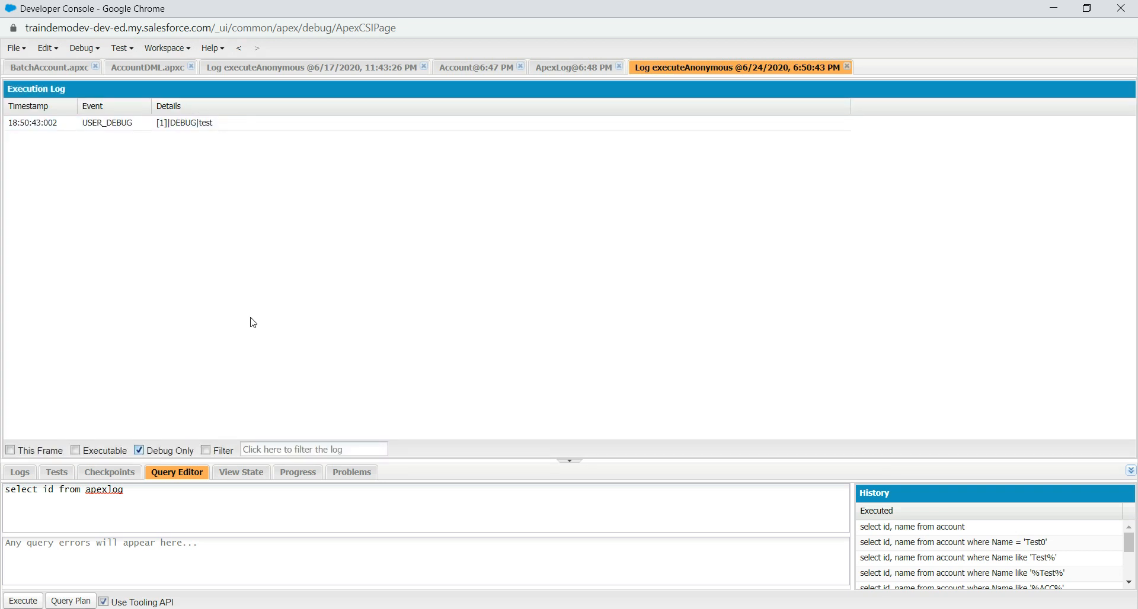
# - Show the log list, close the current execution log, and reopen it from its list entry
pyautogui.click(18, 473)
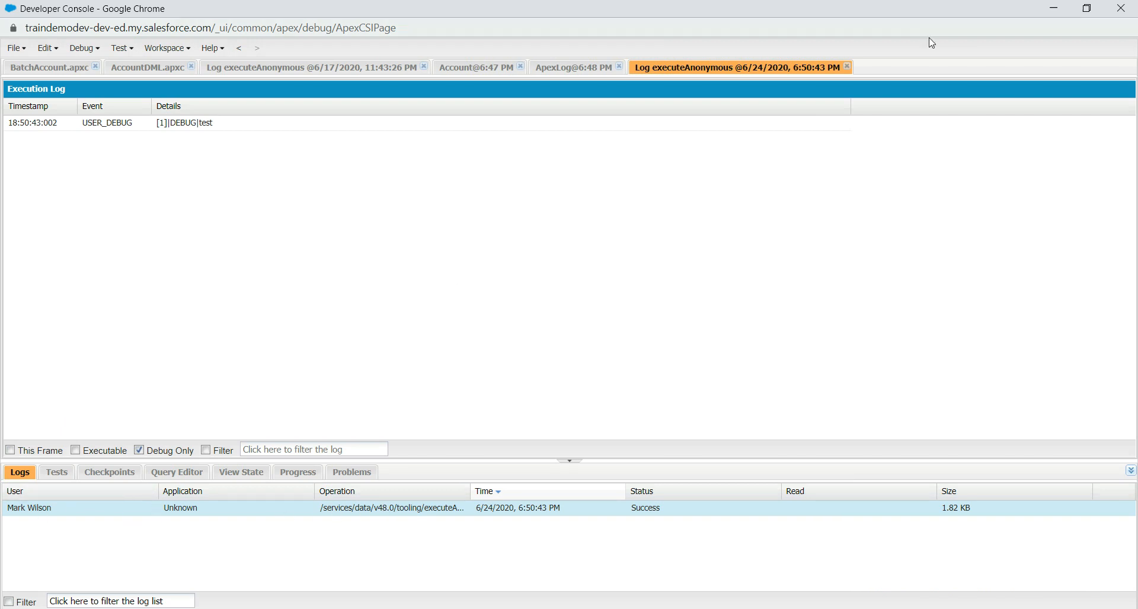
pyautogui.click(847, 67)
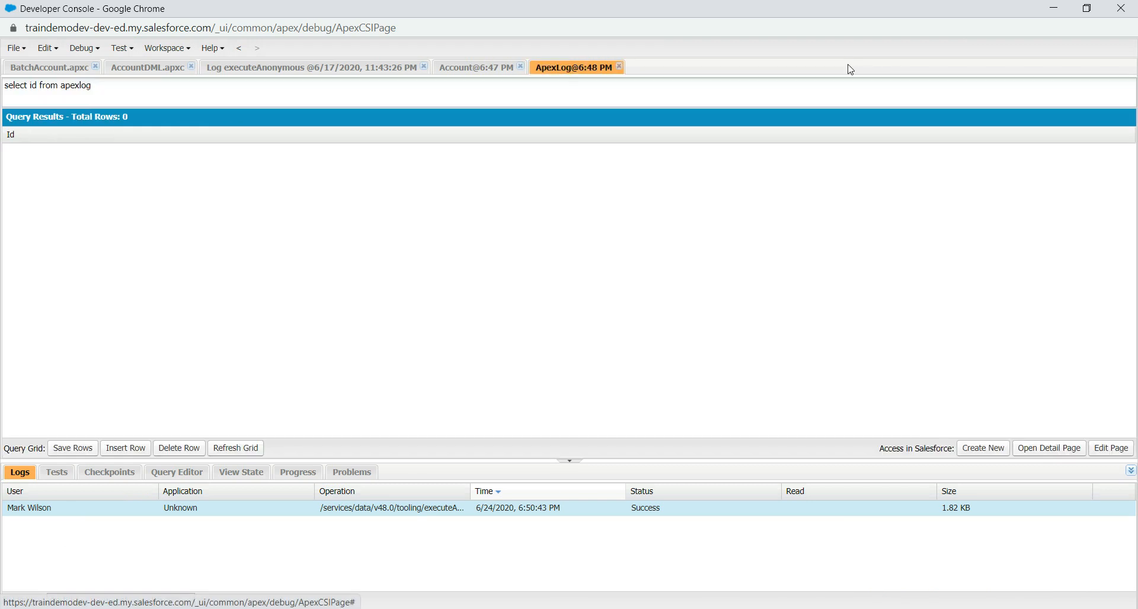
pyautogui.doubleClick(67, 511)
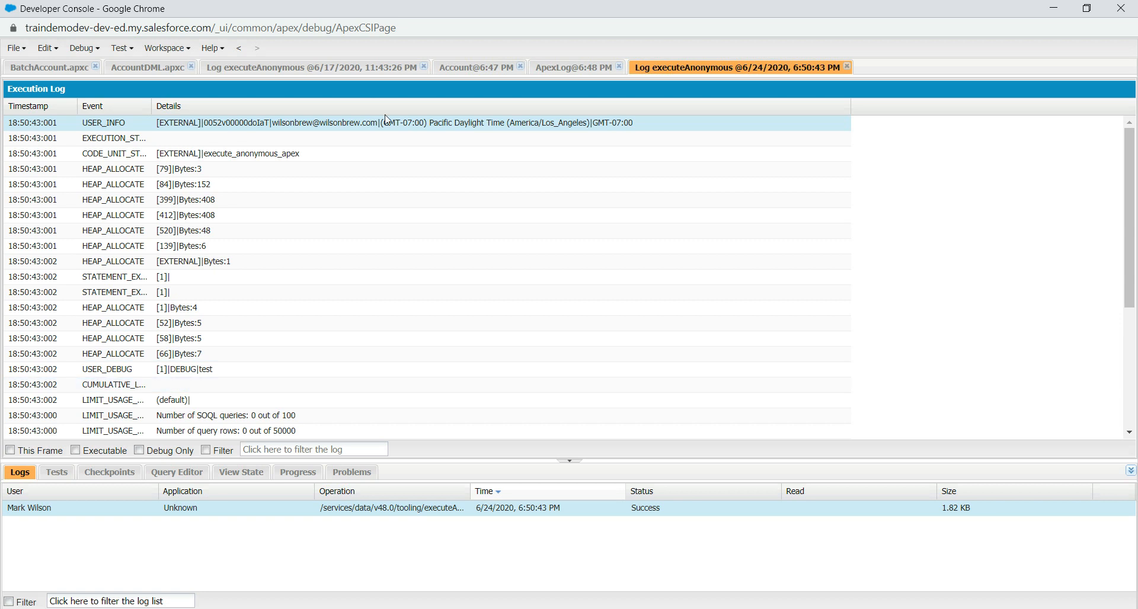
pyautogui.click(84, 49)
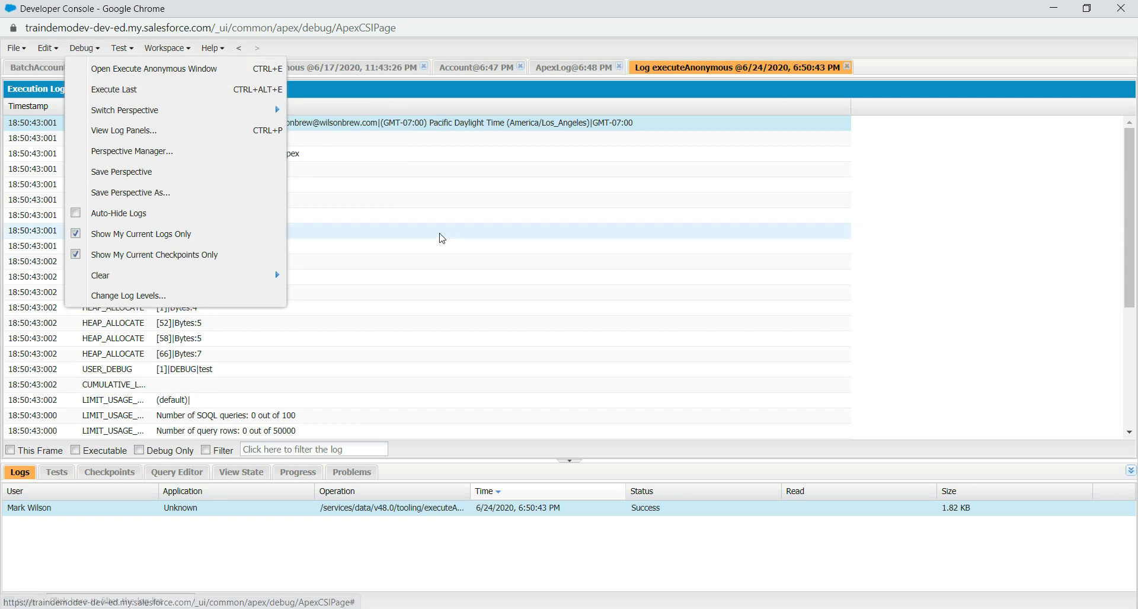
pyautogui.click(429, 206)
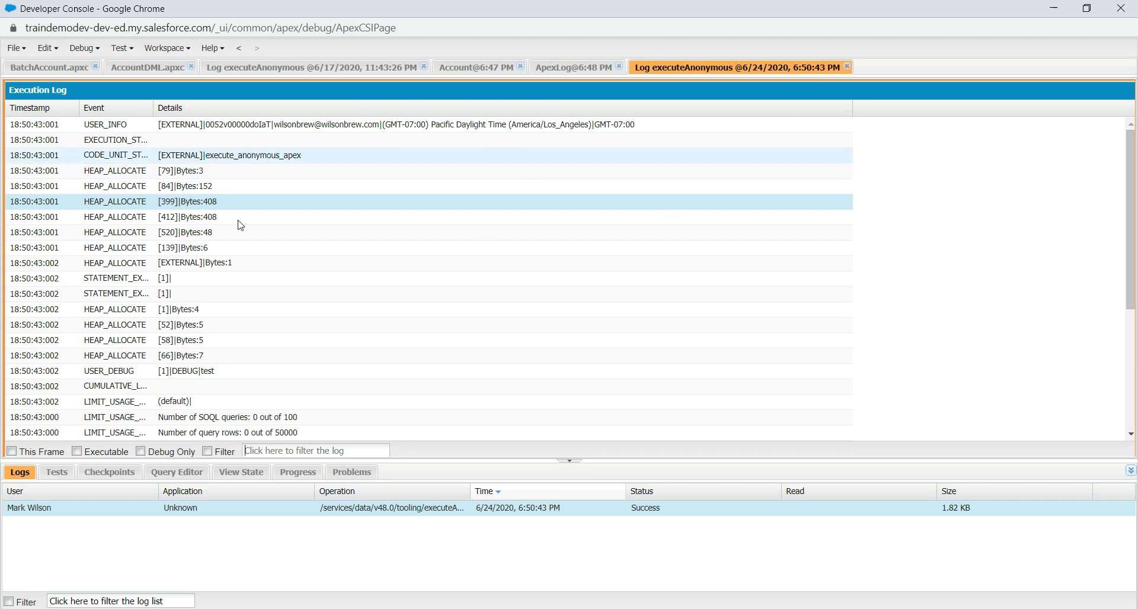
pyautogui.click(17, 51)
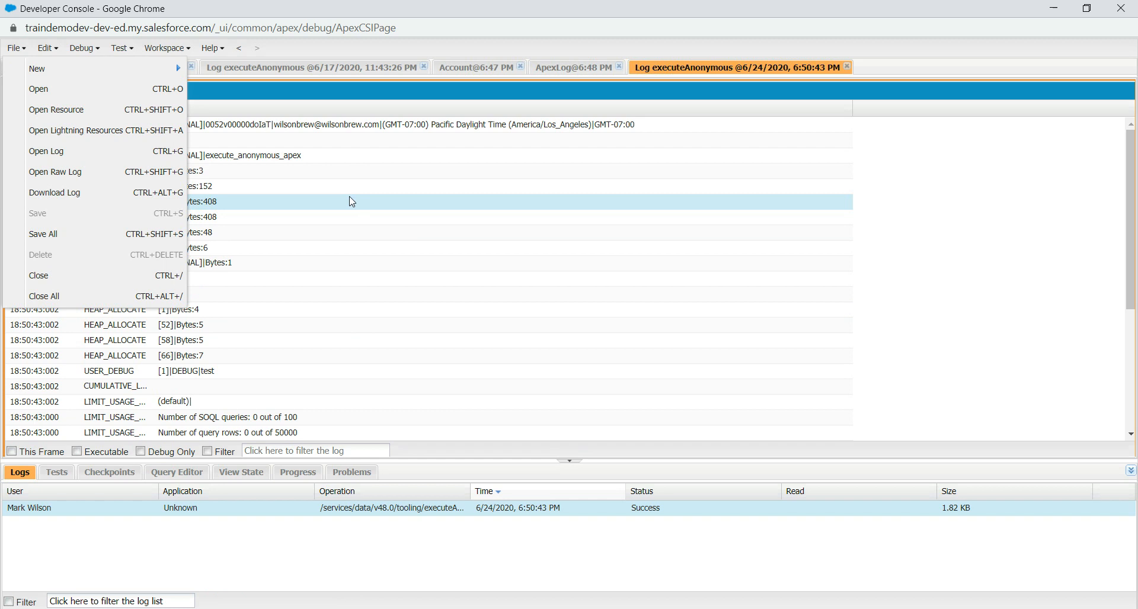
pyautogui.click(953, 242)
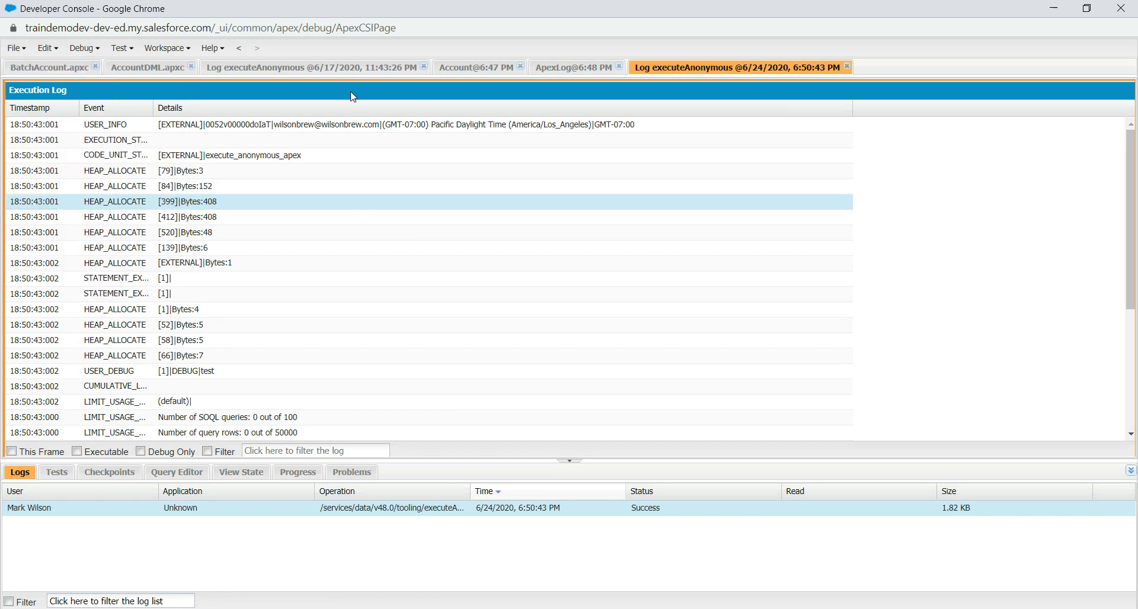
# - Switch the open execution log to the All (Predefined) perspective through the Perspective Manager
pyautogui.click(79, 49)
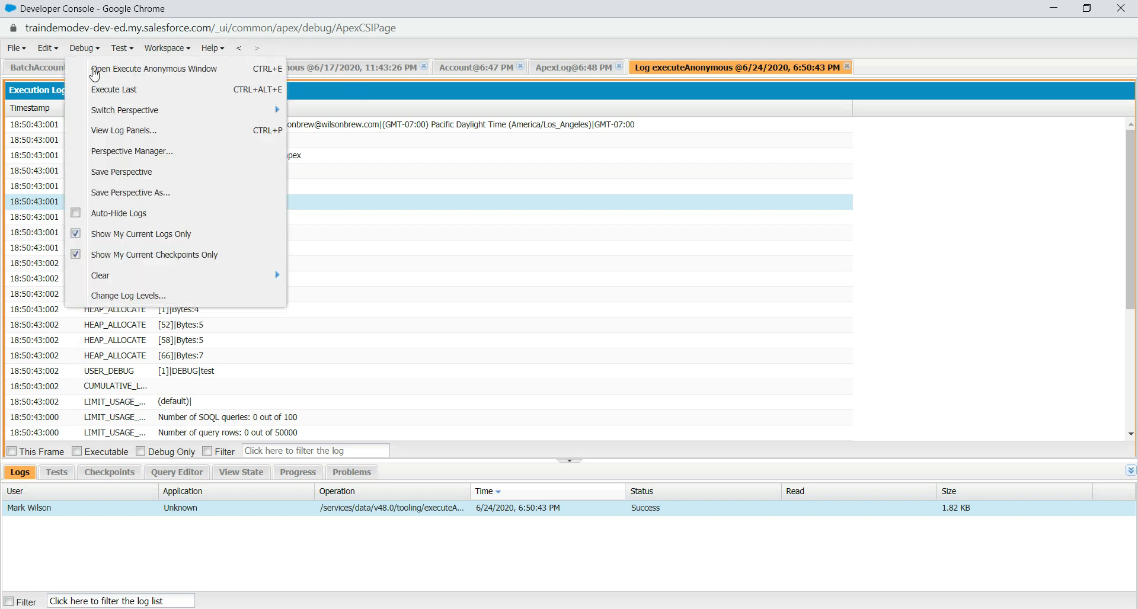
pyautogui.click(144, 153)
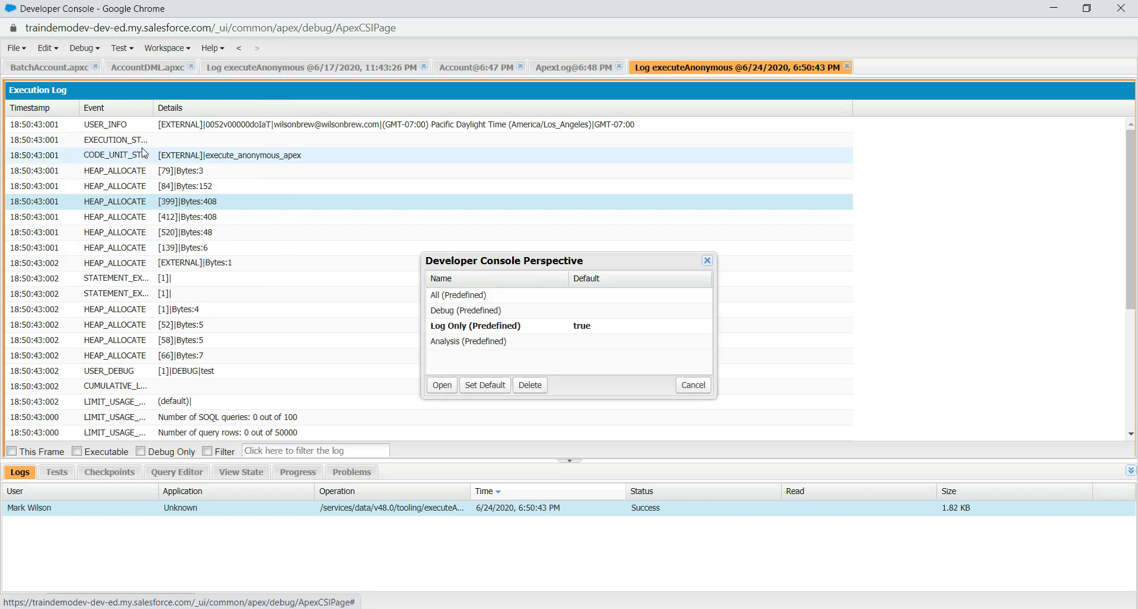
pyautogui.click(449, 296)
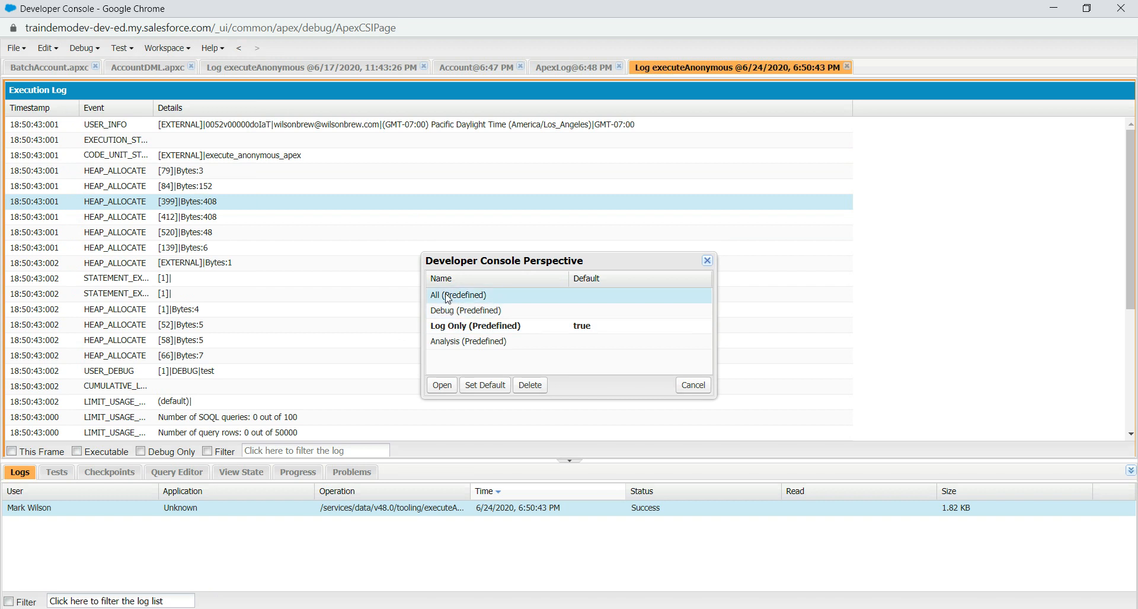
pyautogui.click(450, 390)
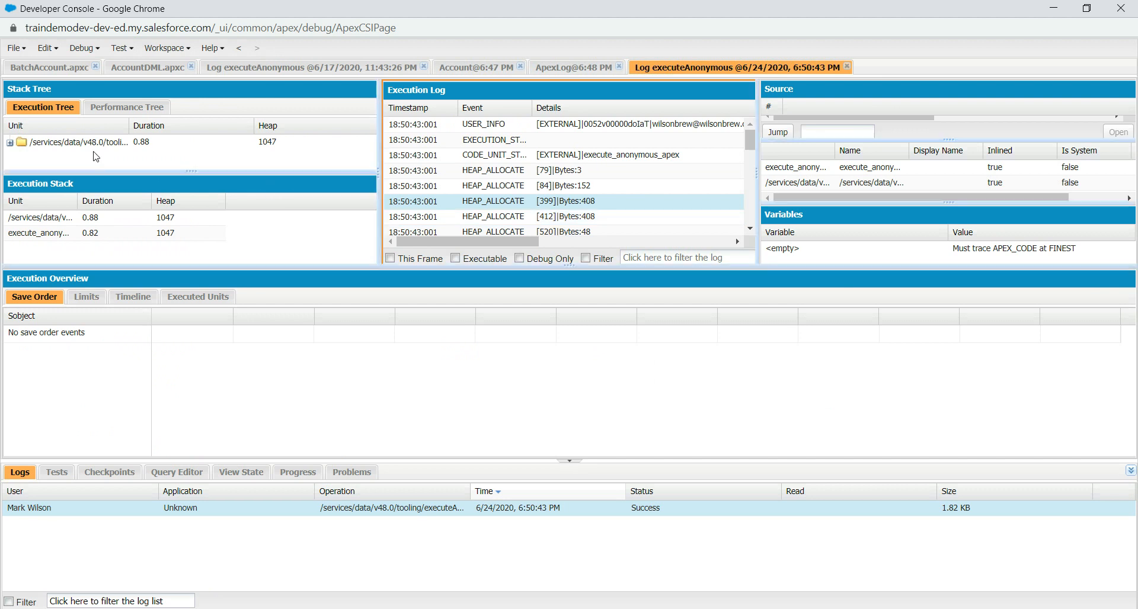
# - Enlarge the stack, execution log and source panels above the Execution Overview, and select the HEAP_ALLOCATE entry [52]|Bytes:5
pyautogui.click(554, 188)
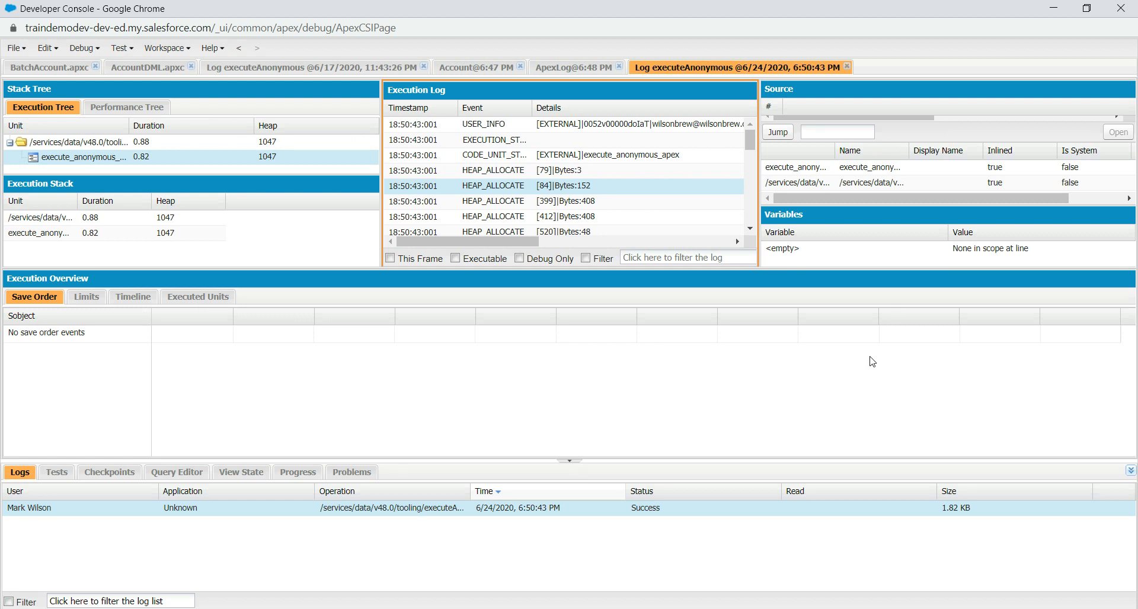
pyautogui.moveTo(857, 266); pyautogui.dragTo(850, 402)
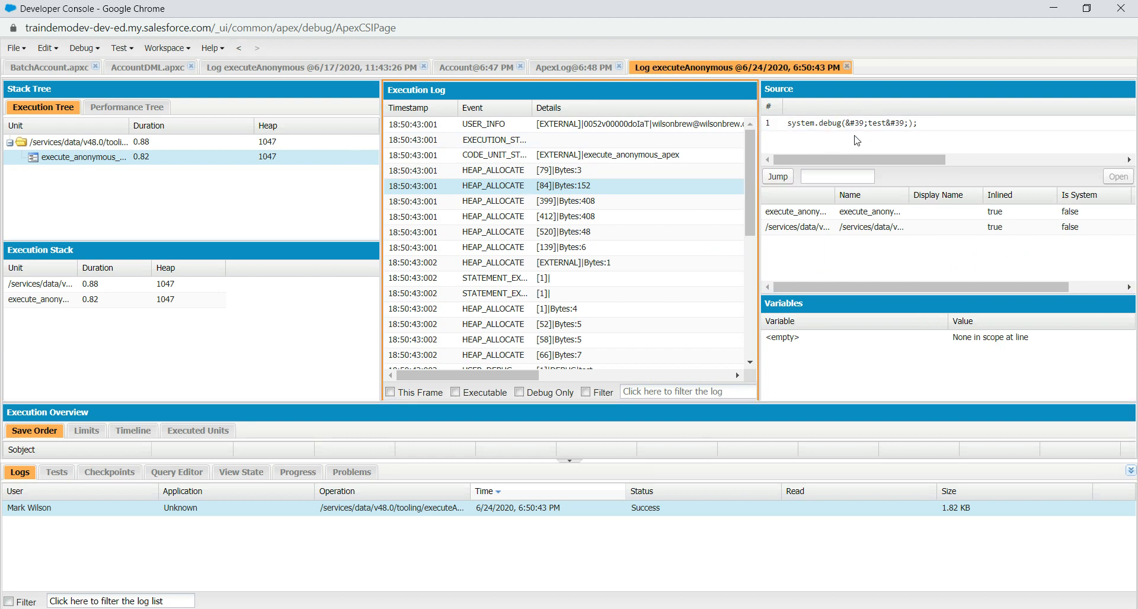
pyautogui.click(507, 341)
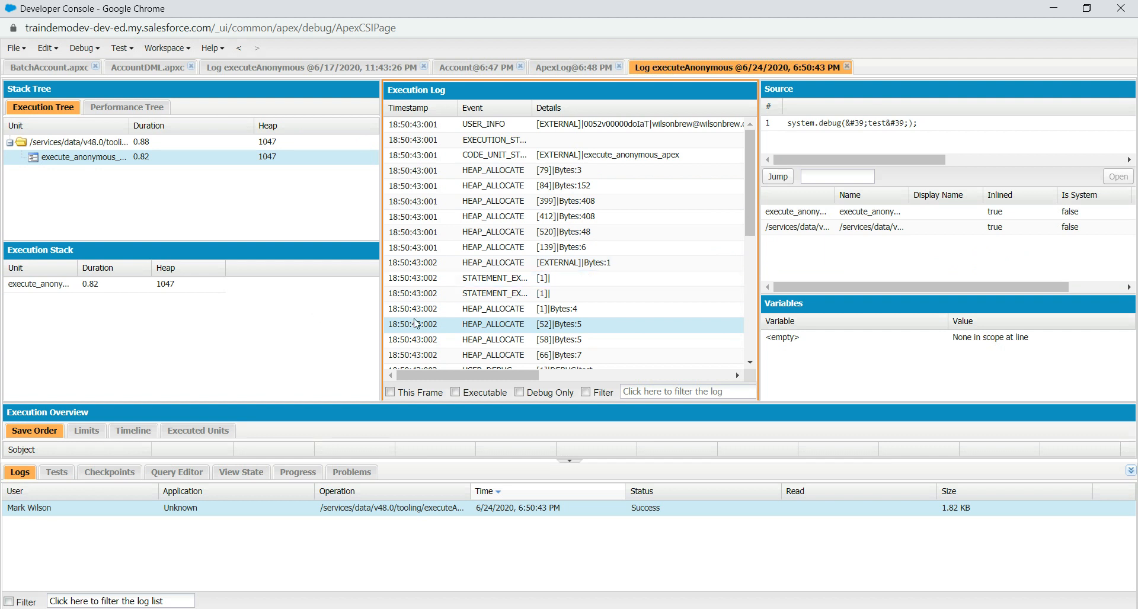
# - View the log level settings and the debug level details of your general trace, and close both dialogs
pyautogui.click(118, 53)
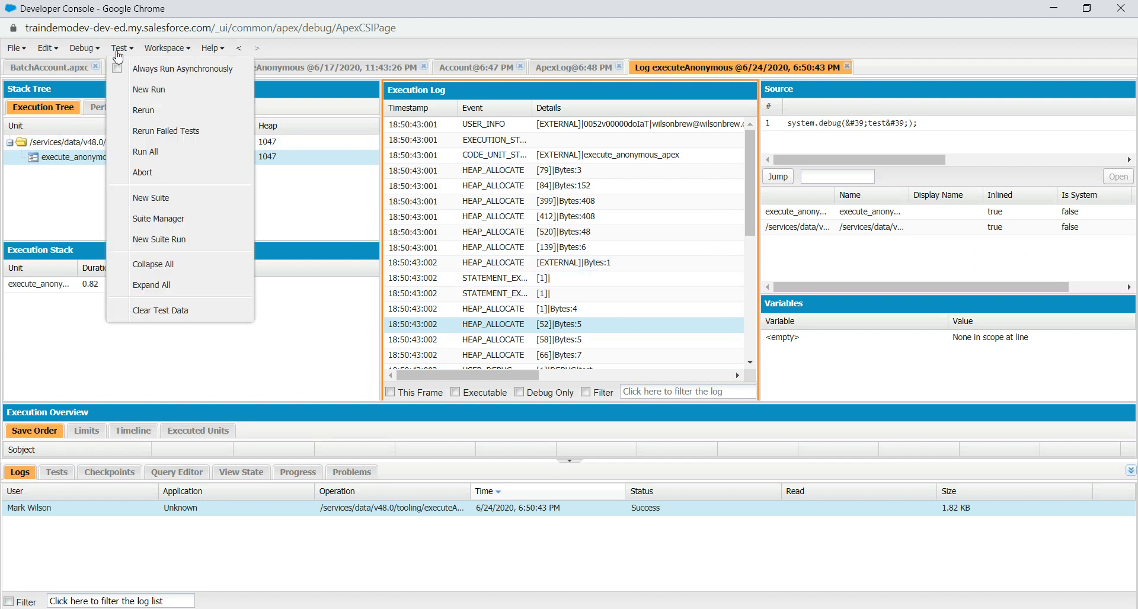
pyautogui.moveTo(83, 48)
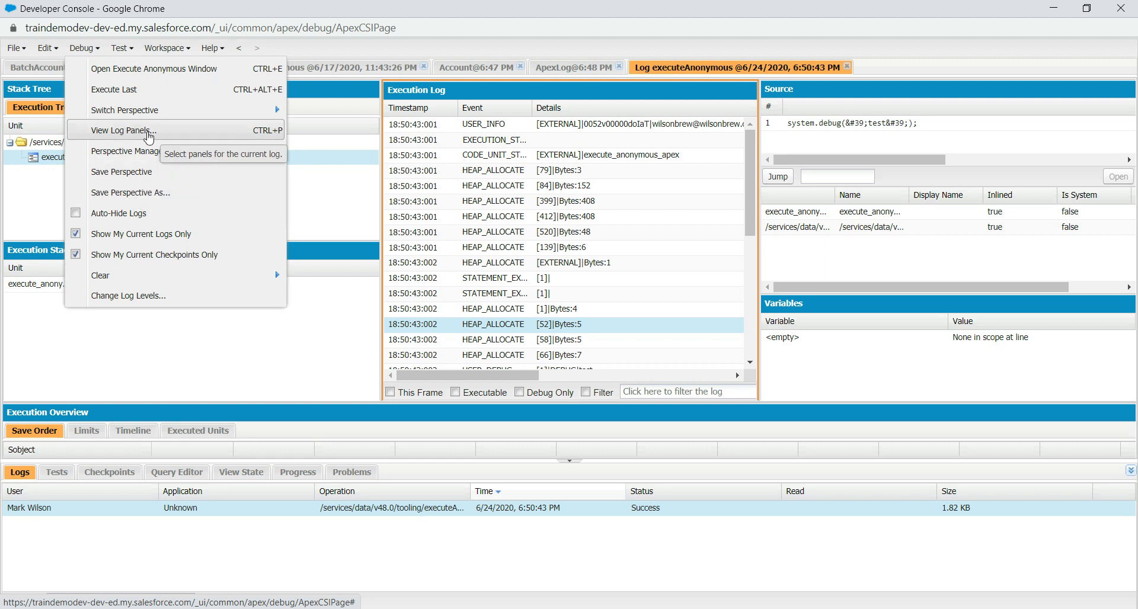
pyautogui.click(115, 305)
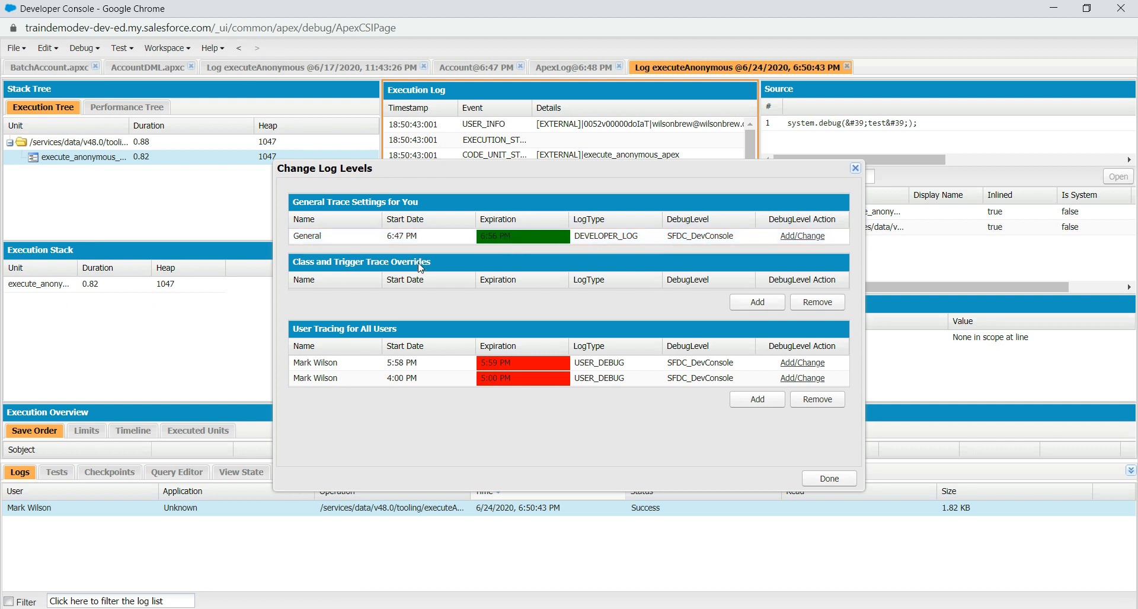
pyautogui.click(809, 243)
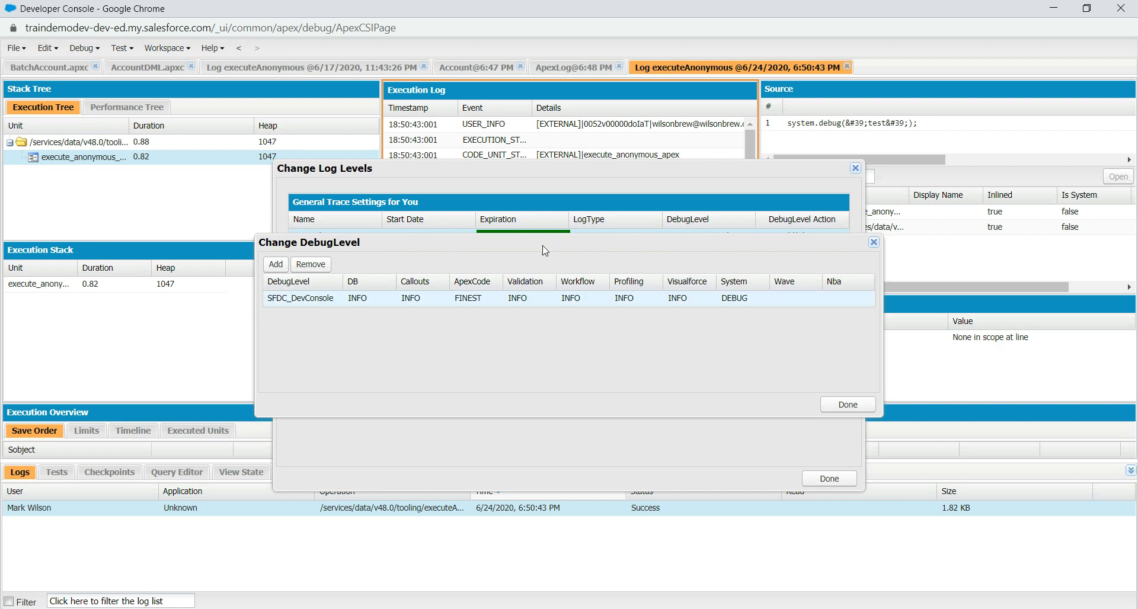
pyautogui.click(874, 242)
pyautogui.click(855, 169)
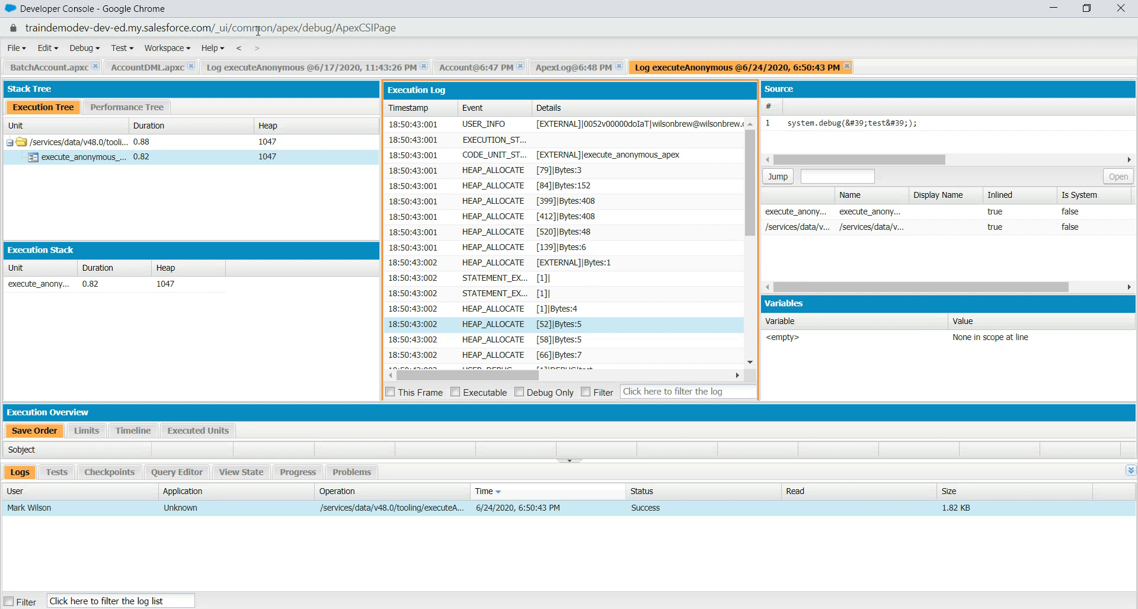
pyautogui.click(81, 48)
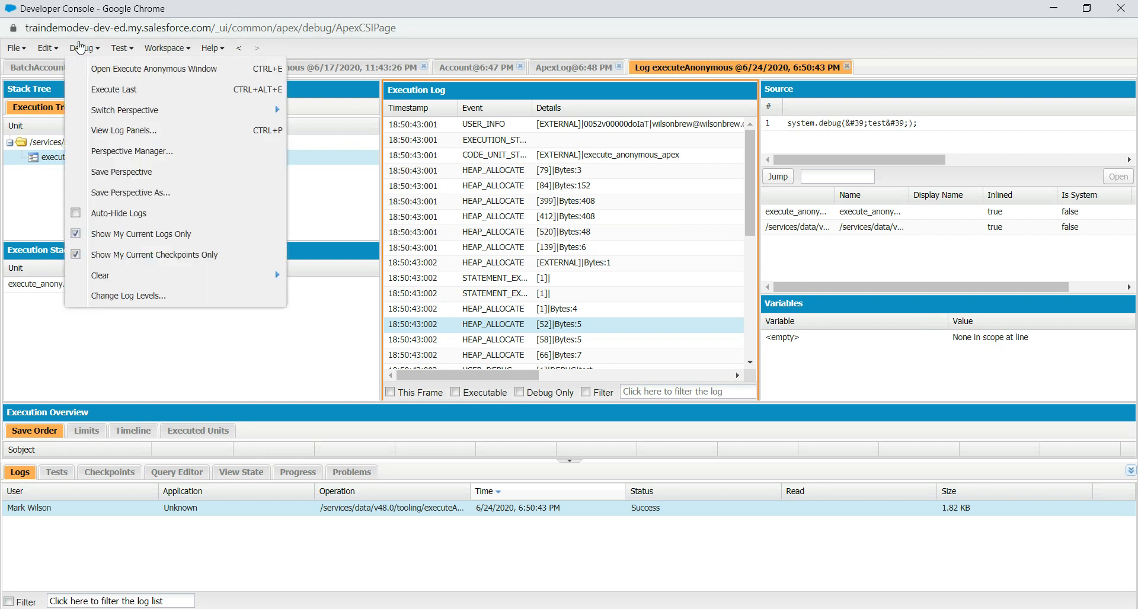
pyautogui.moveTo(120, 49)
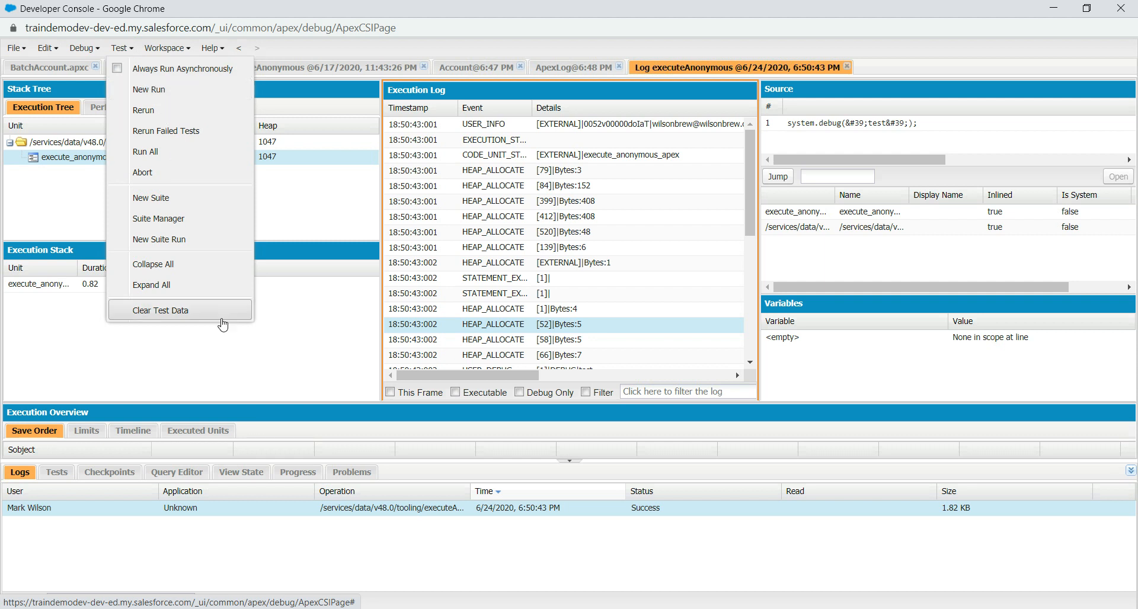
pyautogui.click(262, 352)
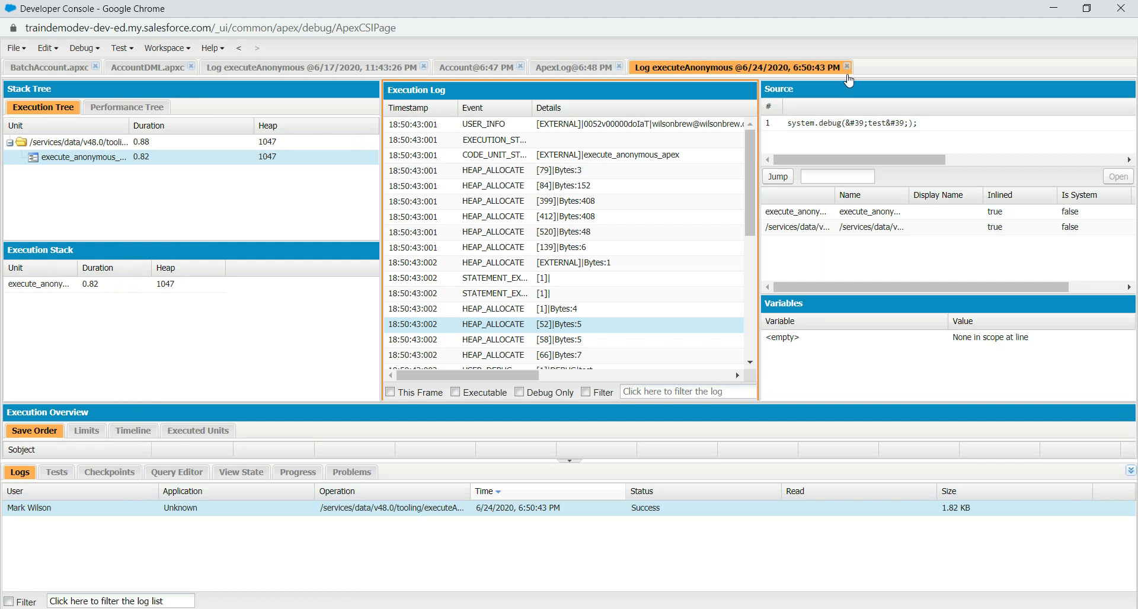
# - Close the current execution log and show the test runs with the overall code coverage
pyautogui.click(847, 66)
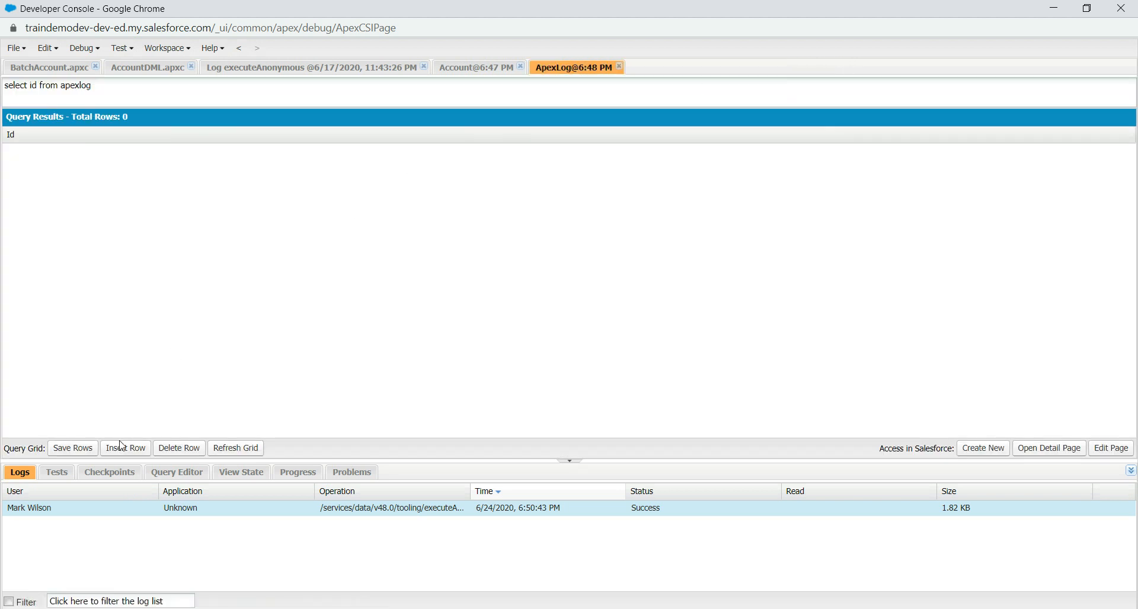
pyautogui.click(56, 473)
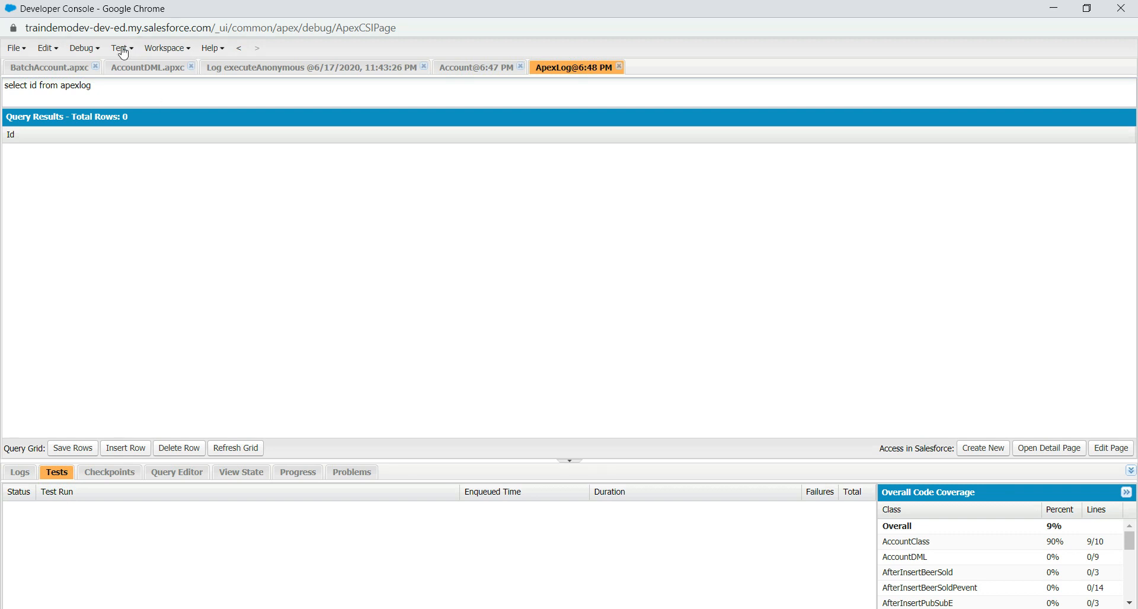
# - Create a test suite named "test" containing the classes ContactTriggerTest and DemoAccContTest, and save it
pyautogui.click(118, 52)
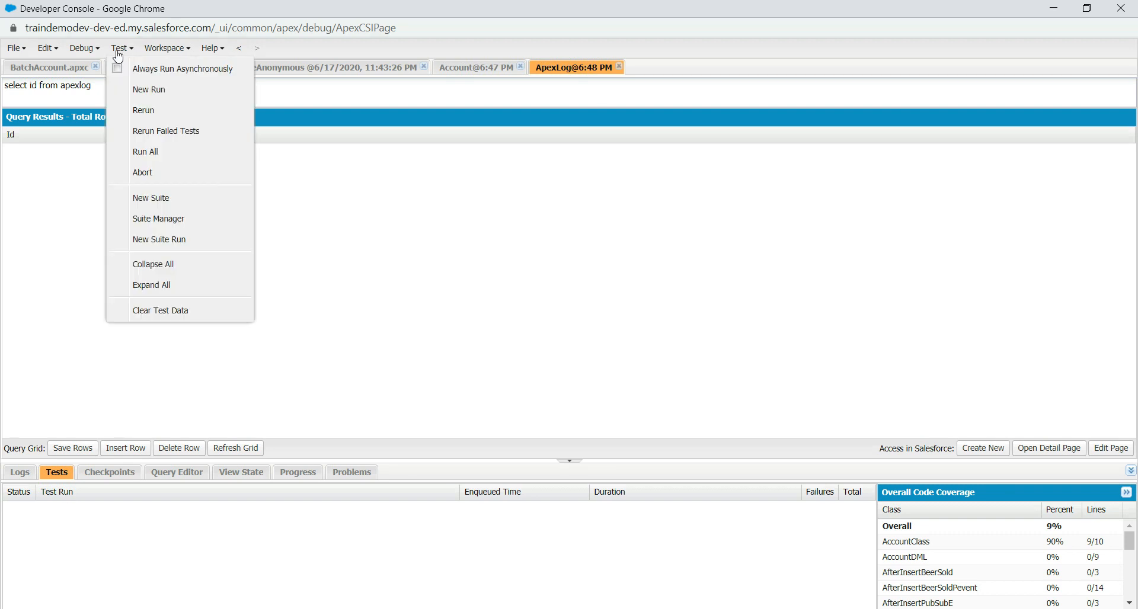
pyautogui.click(170, 199)
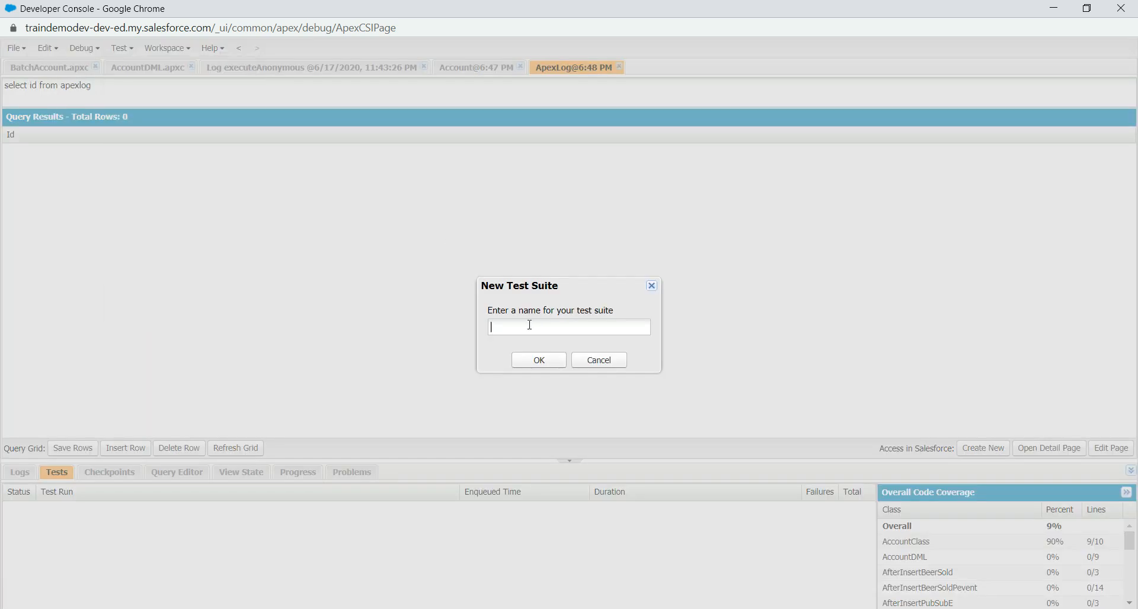
pyautogui.write('test')
pyautogui.click(537, 361)
pyautogui.click(346, 245)
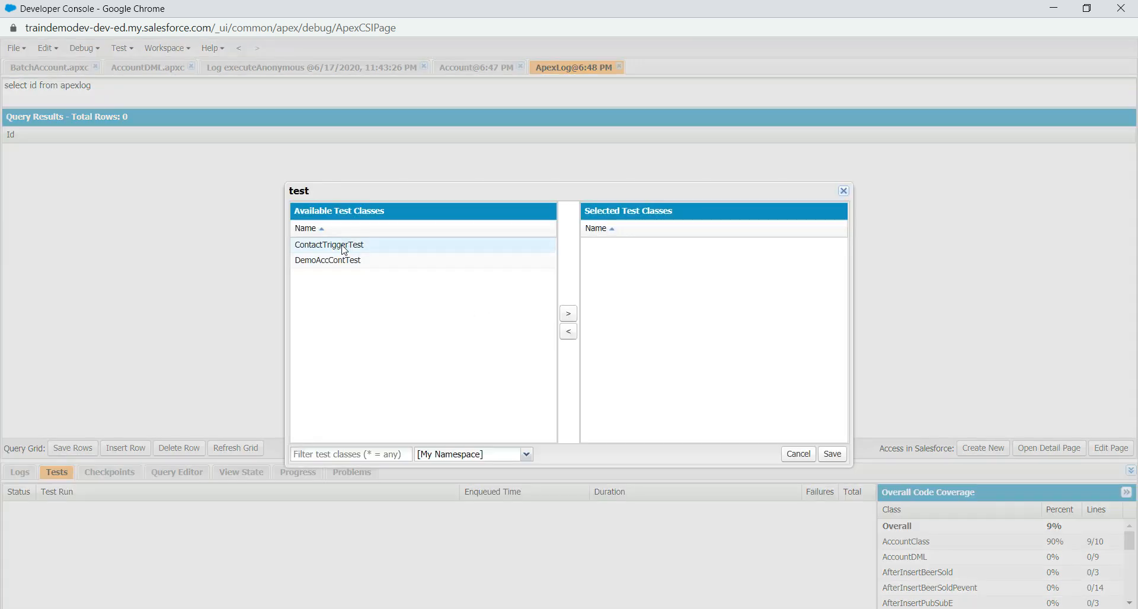
pyautogui.click(564, 314)
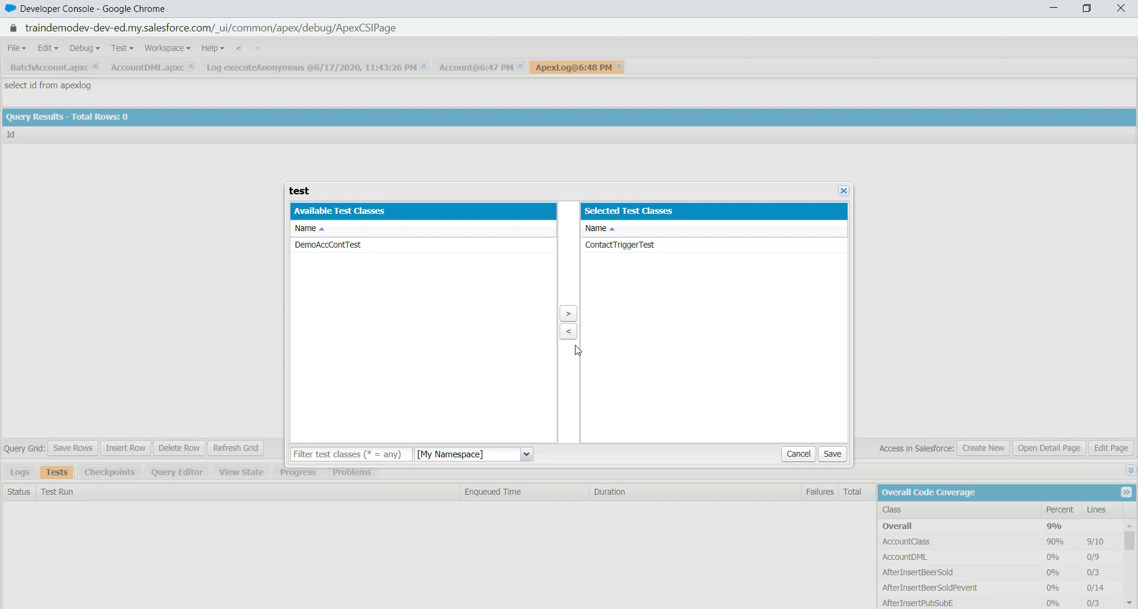
pyautogui.click(365, 247)
pyautogui.click(566, 320)
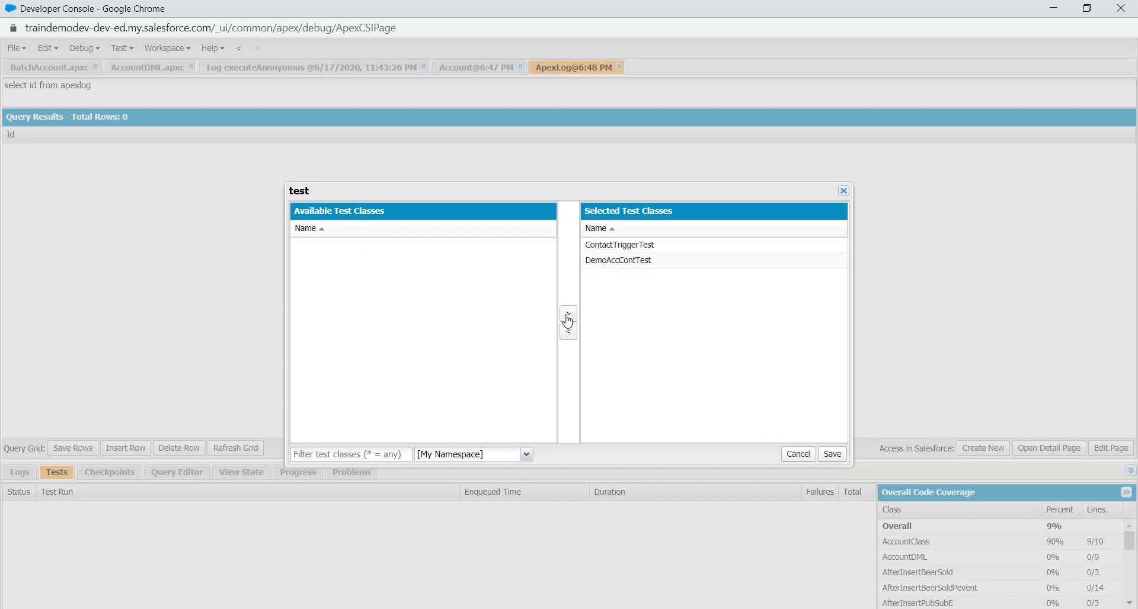
pyautogui.click(833, 455)
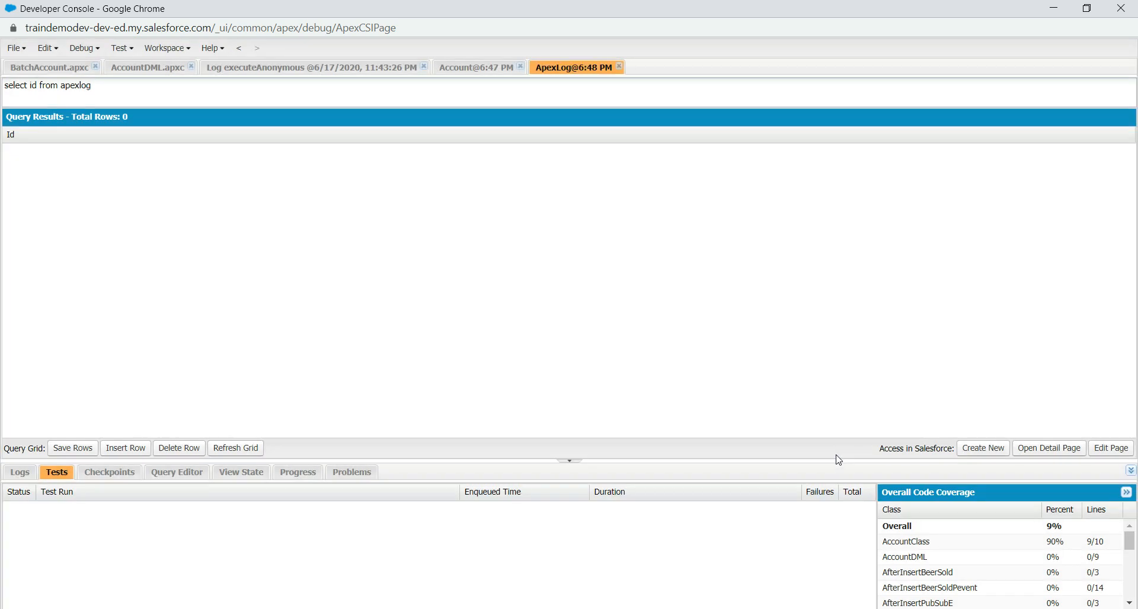
# - Try to start a new suite run with the "test" suite highlighted among the available test suites
pyautogui.click(123, 50)
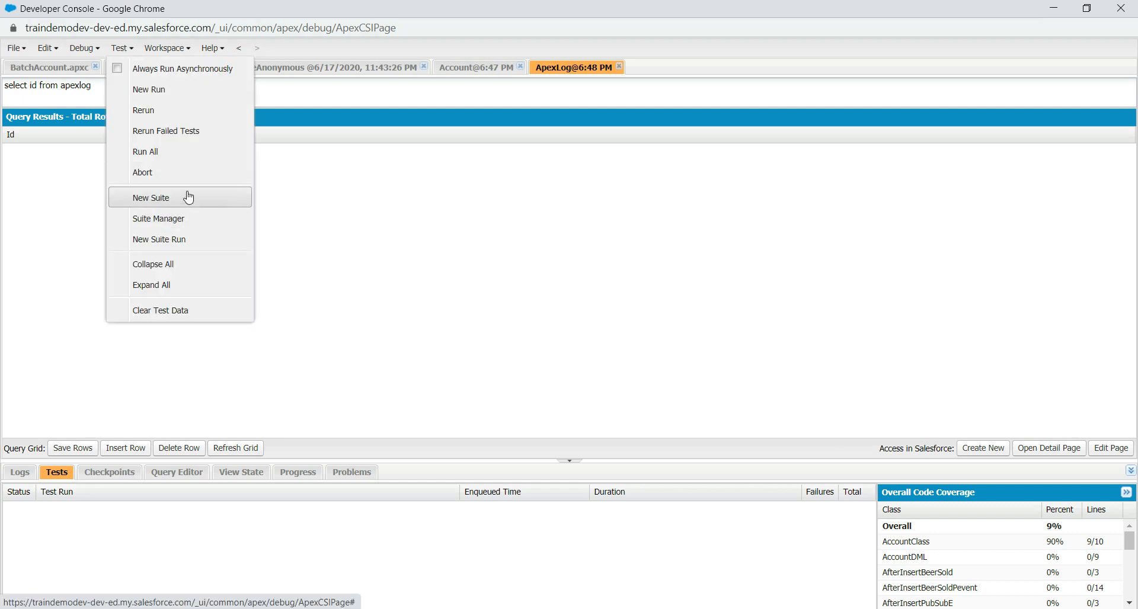
pyautogui.click(180, 248)
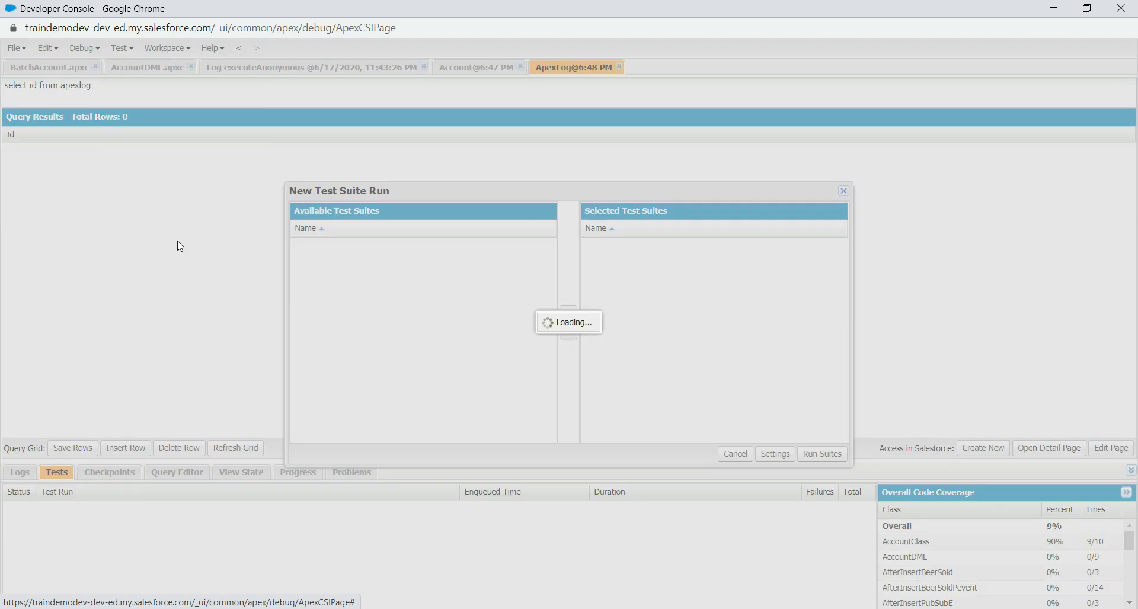
pyautogui.click(316, 248)
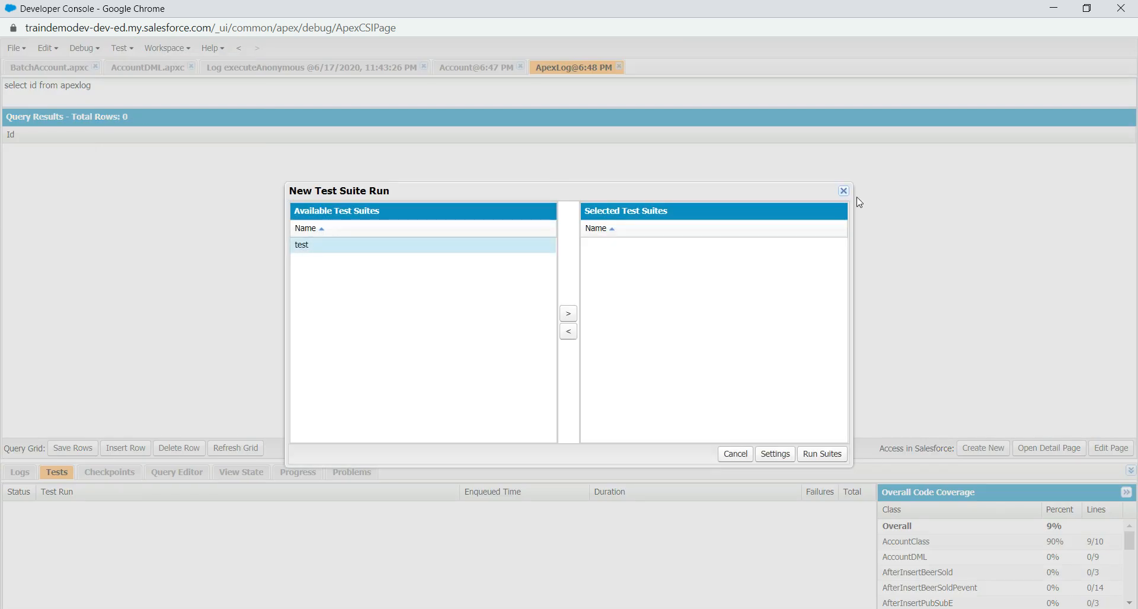
pyautogui.click(822, 455)
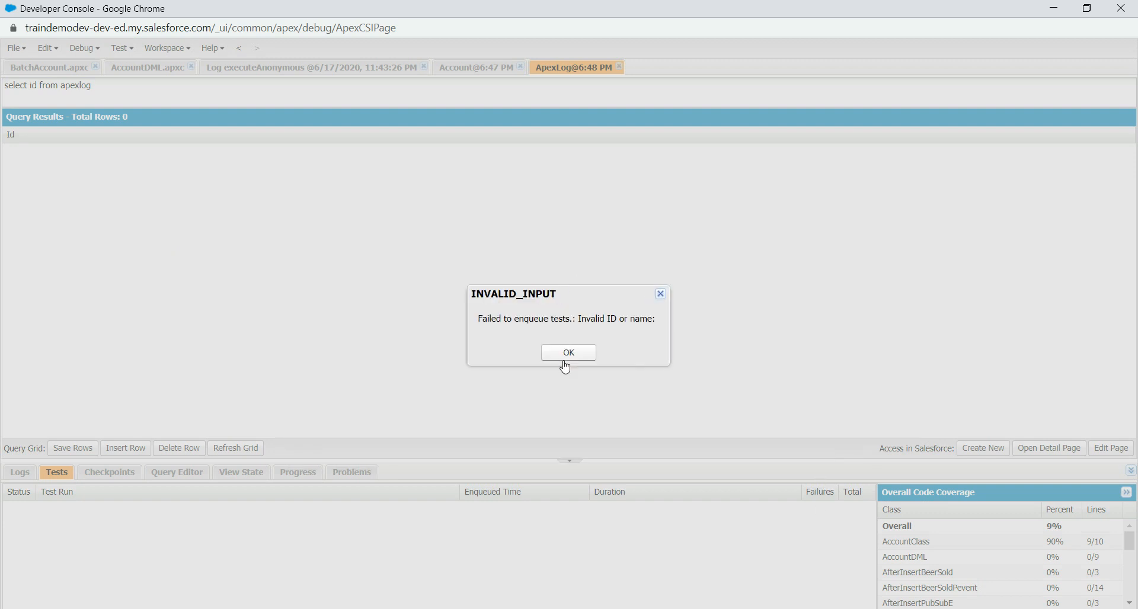
pyautogui.click(567, 354)
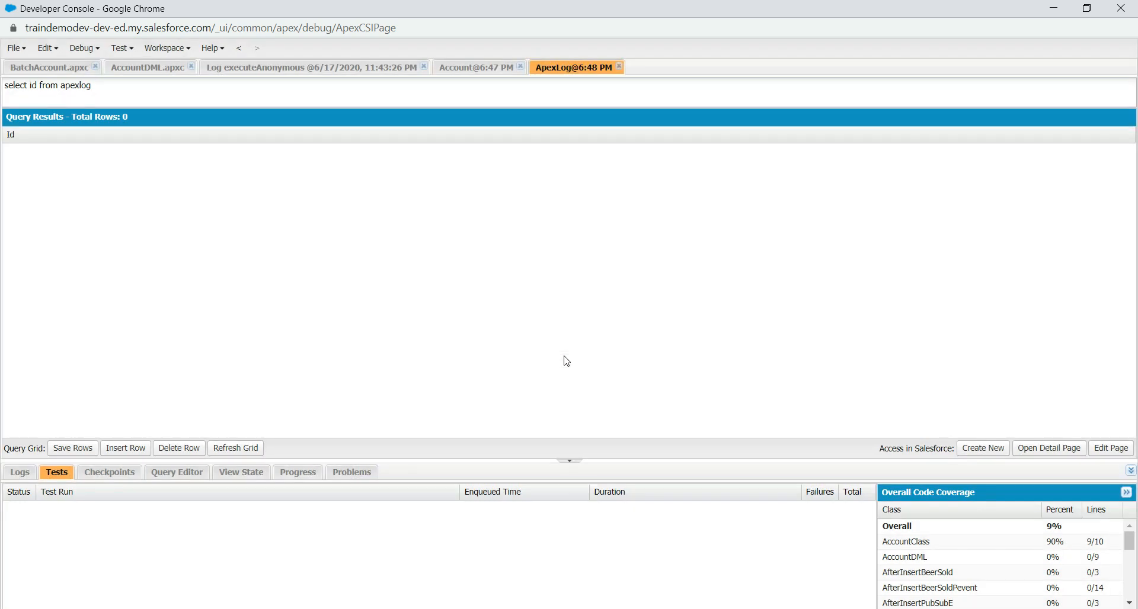
# - Create a new workspace named "demoworkspace"
pyautogui.click(125, 51)
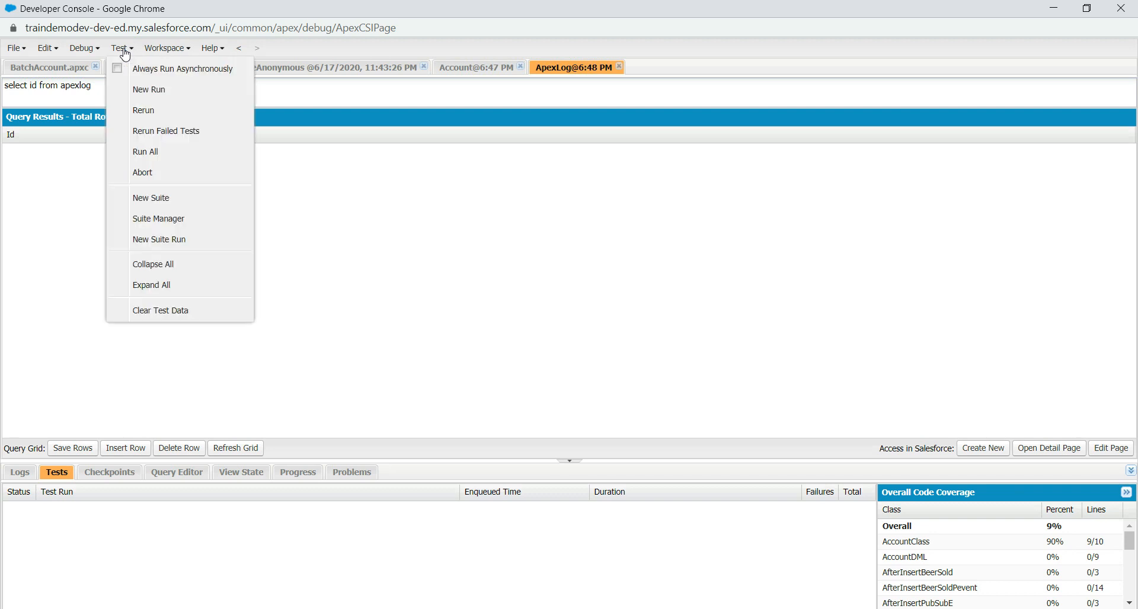
pyautogui.click(163, 48)
pyautogui.moveTo(173, 74)
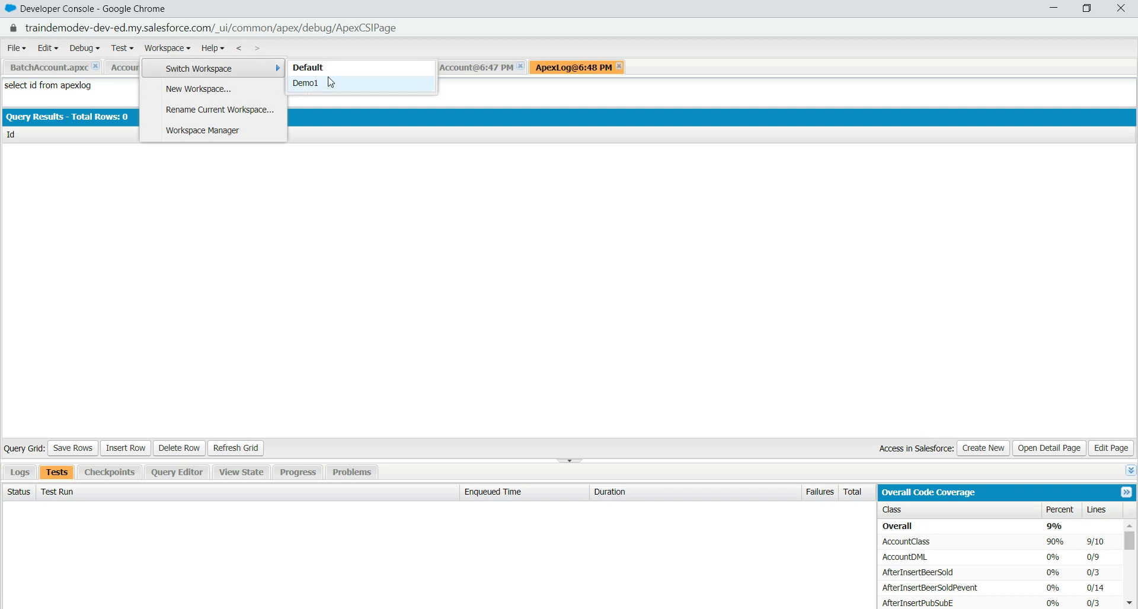
pyautogui.click(198, 92)
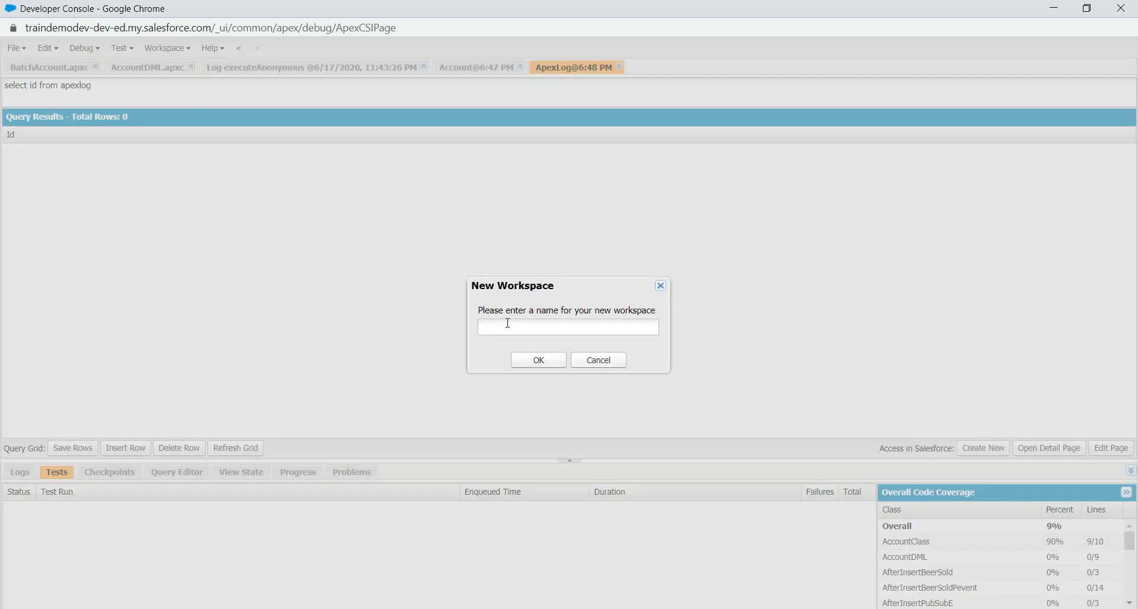
pyautogui.write('demoworkspace')
pyautogui.click(538, 360)
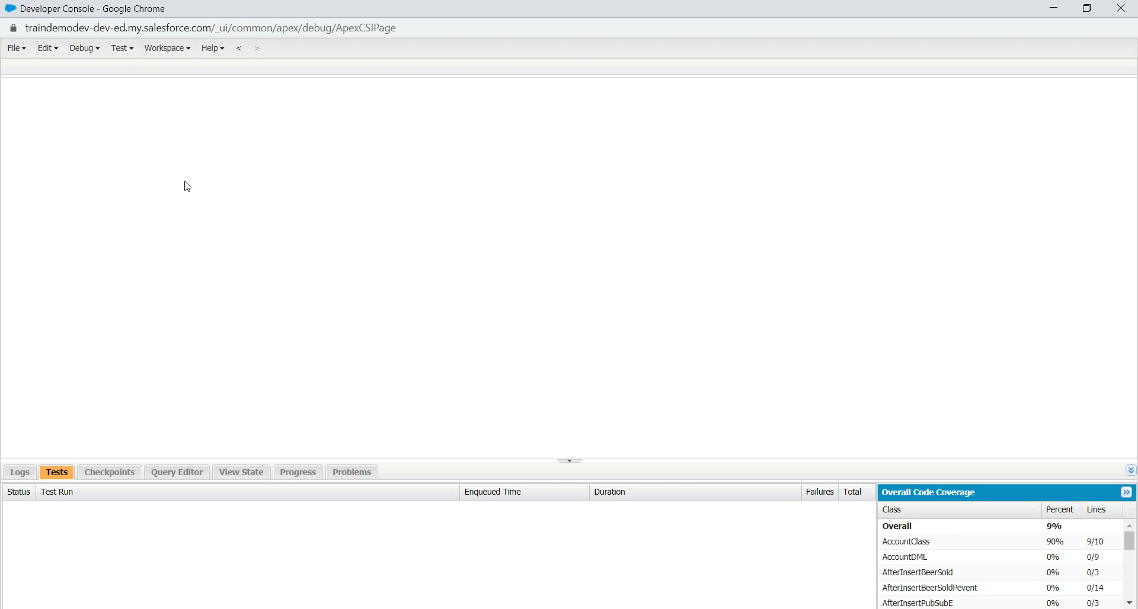
# - Switch to the Demo1 workspace and return to the Default workspace
pyautogui.click(166, 51)
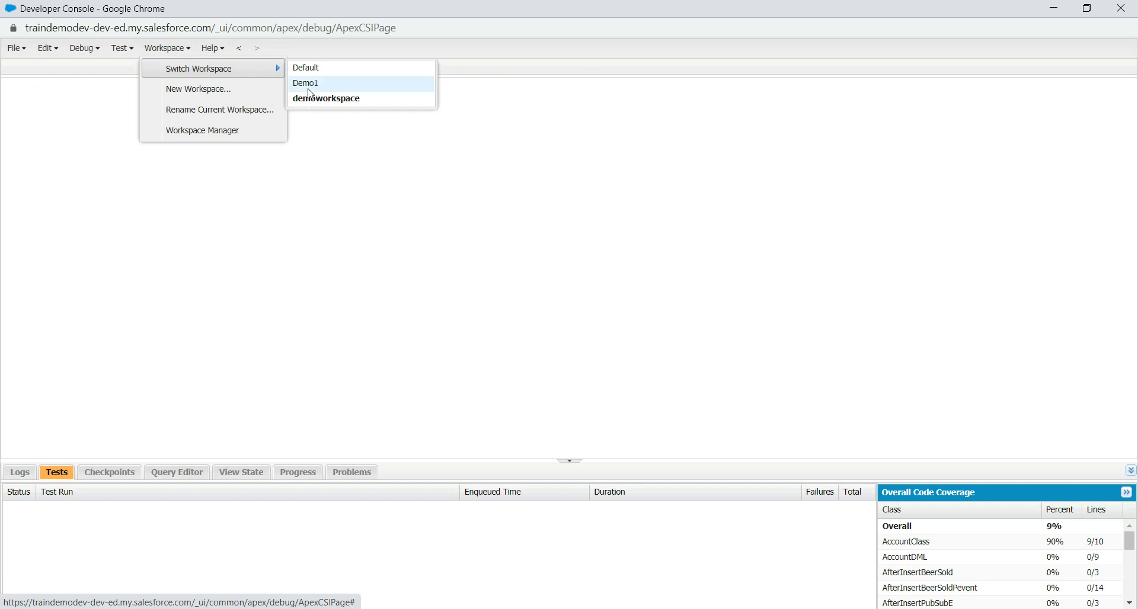
pyautogui.click(312, 88)
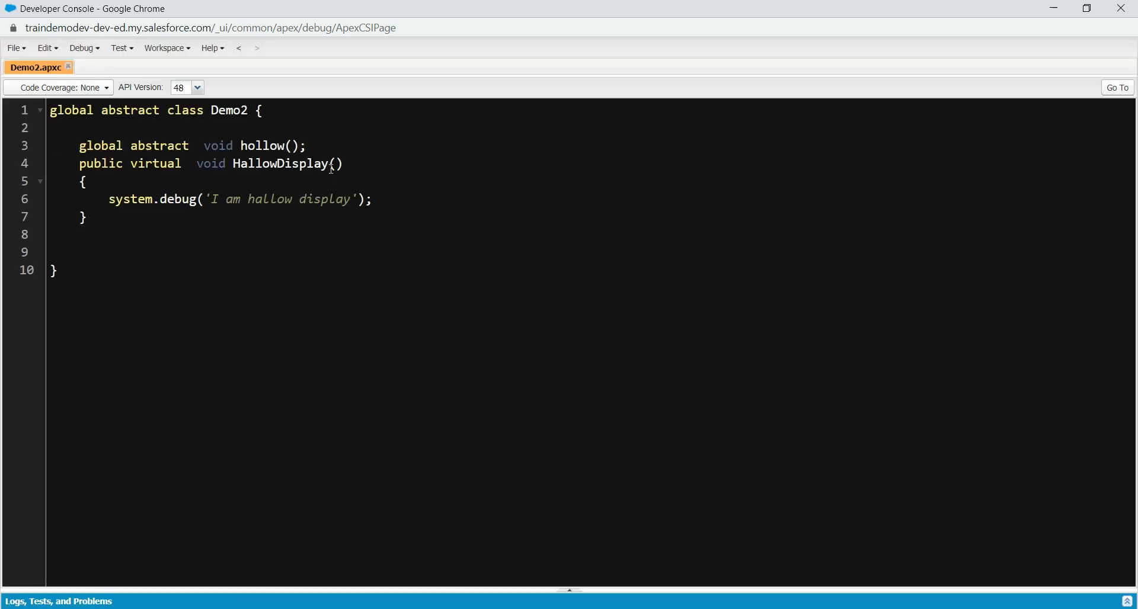
pyautogui.click(136, 51)
pyautogui.click(168, 48)
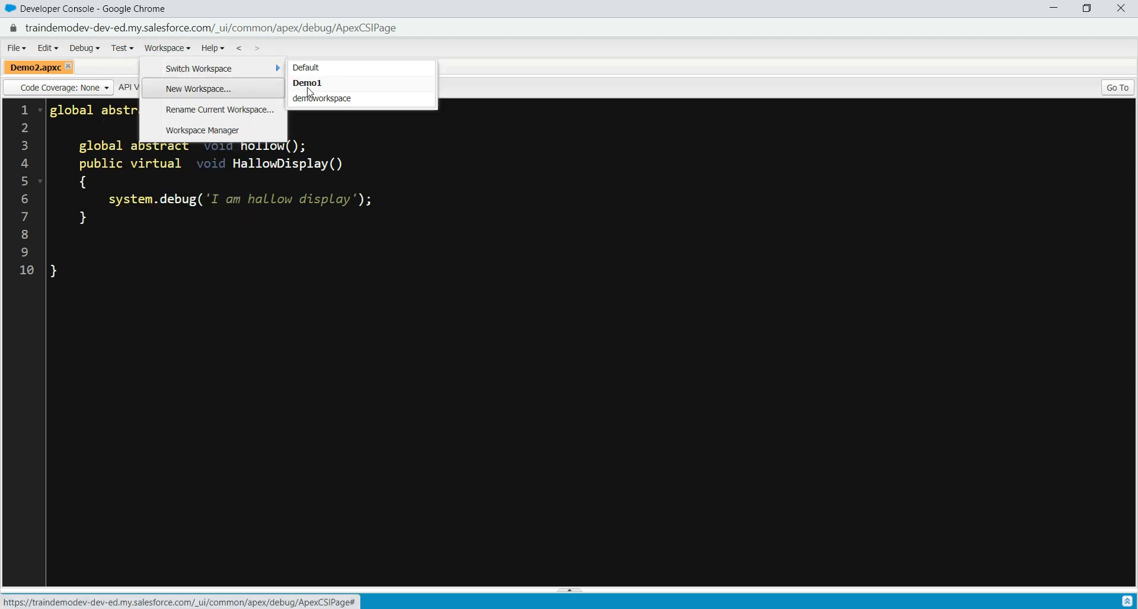
pyautogui.click(314, 70)
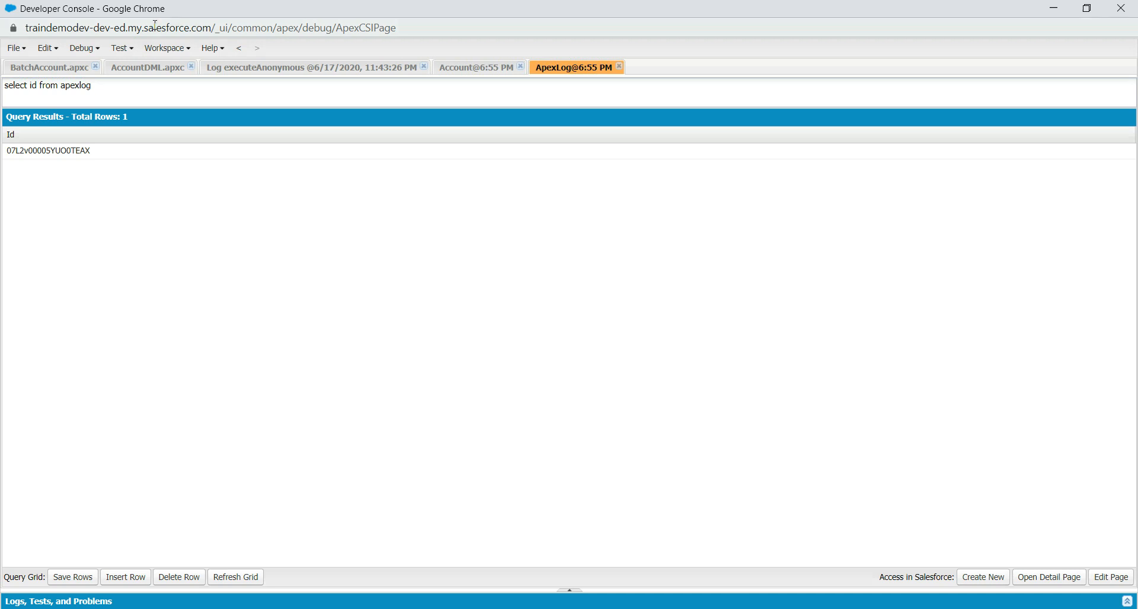
# - View the Developer Console preferences, such as editor font size and theme, and close them without changes
pyautogui.click(158, 49)
pyautogui.moveTo(208, 51)
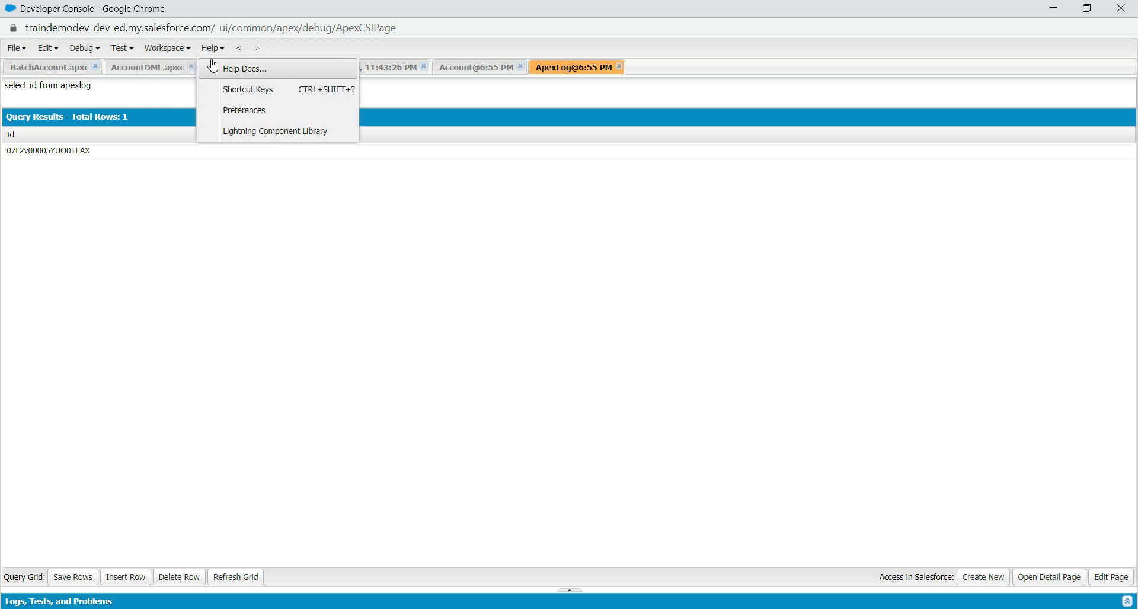
pyautogui.click(246, 110)
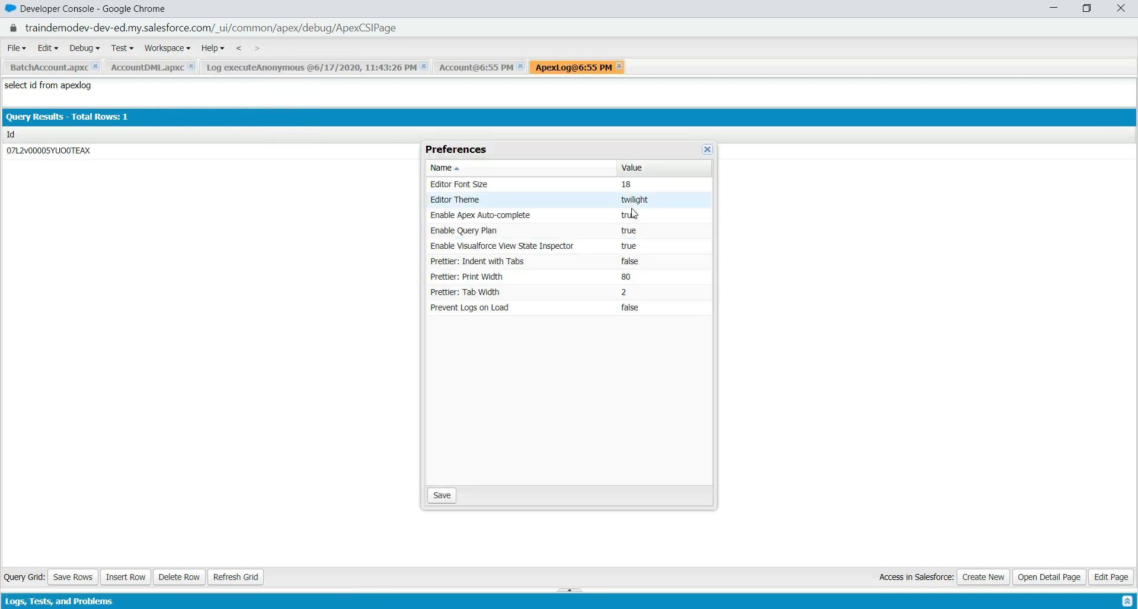
pyautogui.click(707, 150)
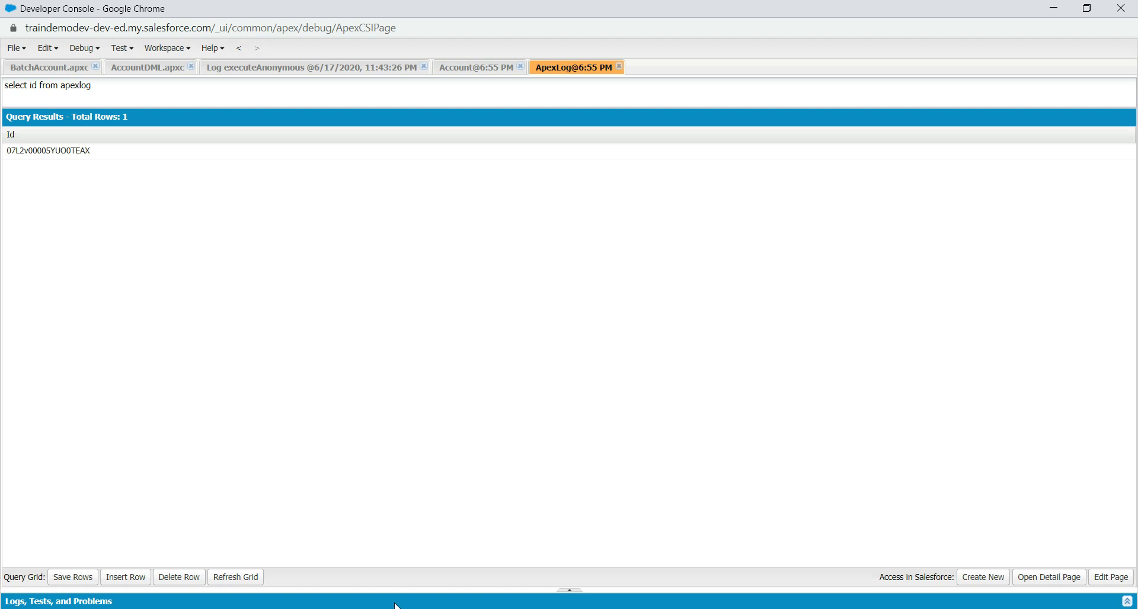
# - Switch to the Salesforce Setup browser window, search the setup pages for "debug" and open Debug Logs
pyautogui.click(421, 608)
pyautogui.click(394, 587)
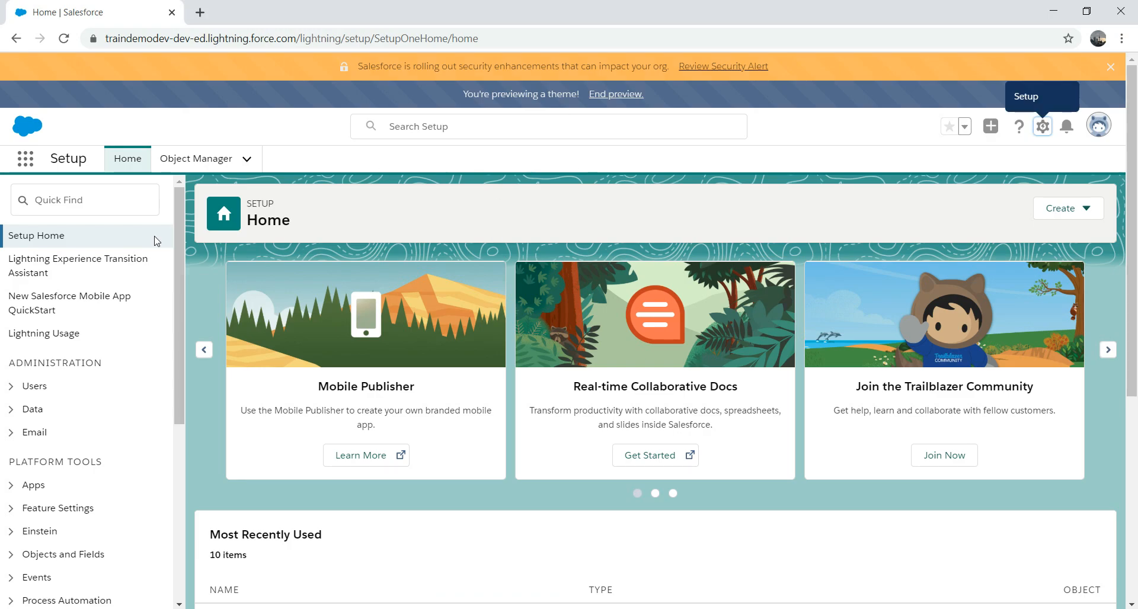
pyautogui.click(105, 202)
pyautogui.write('debug')
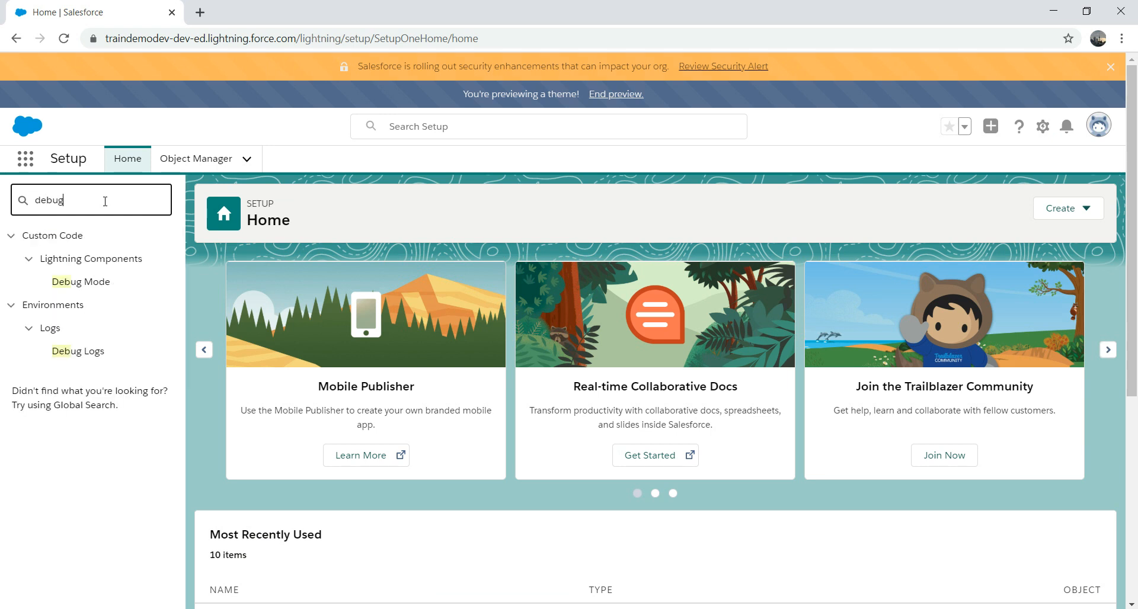
pyautogui.click(92, 352)
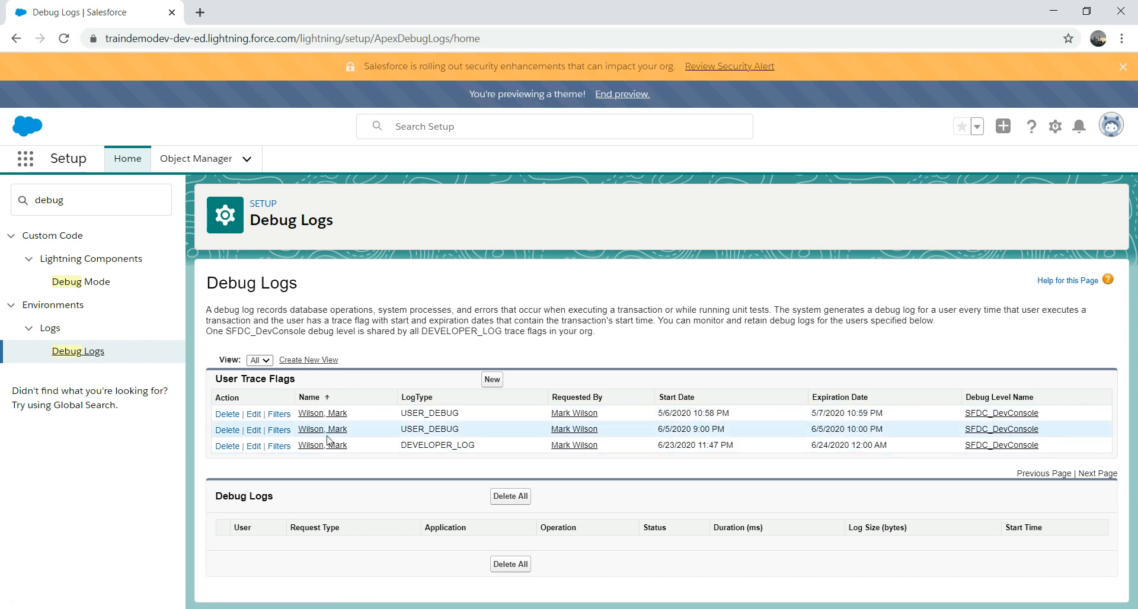
# - Examine the new trace flag form with its user lookup and new debug level settings, and leave it without saving
pyautogui.click(492, 380)
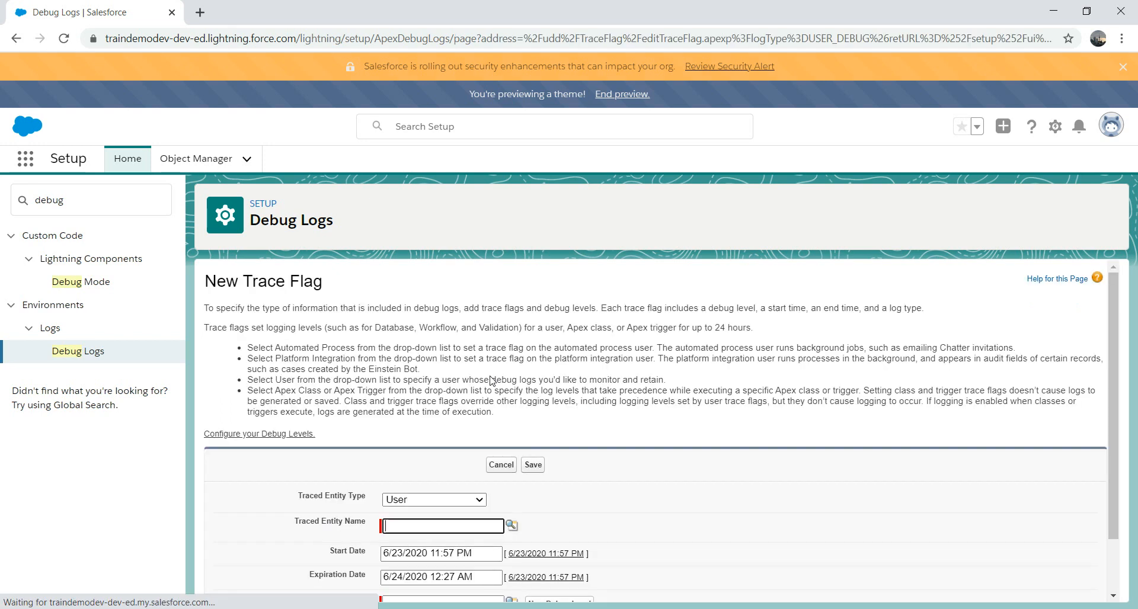
pyautogui.click(511, 527)
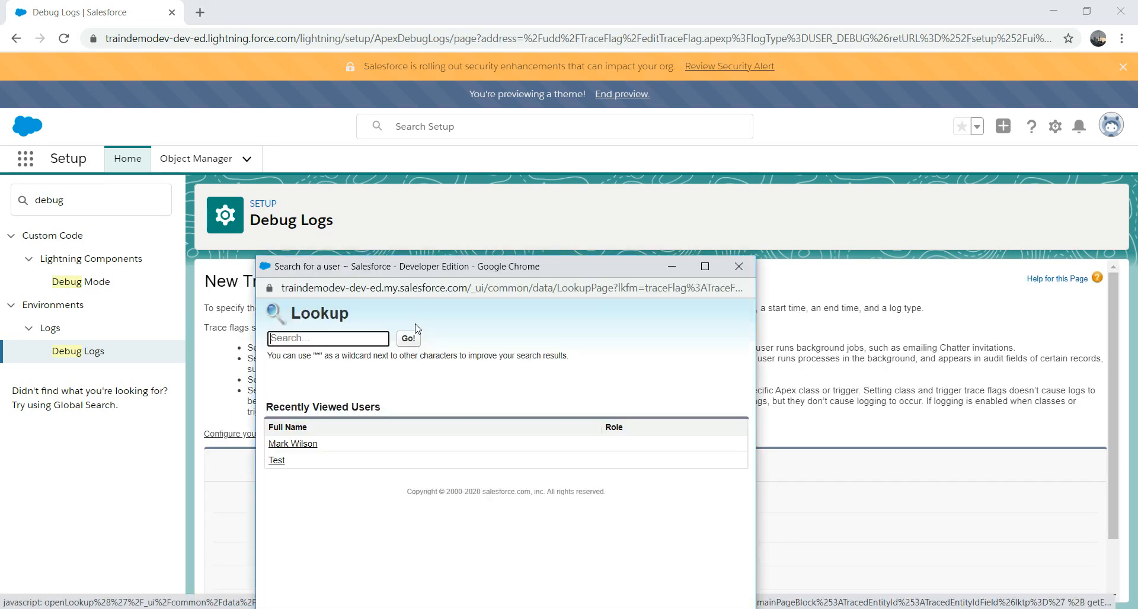
pyautogui.click(738, 266)
pyautogui.scroll(-2, 1113, 329)
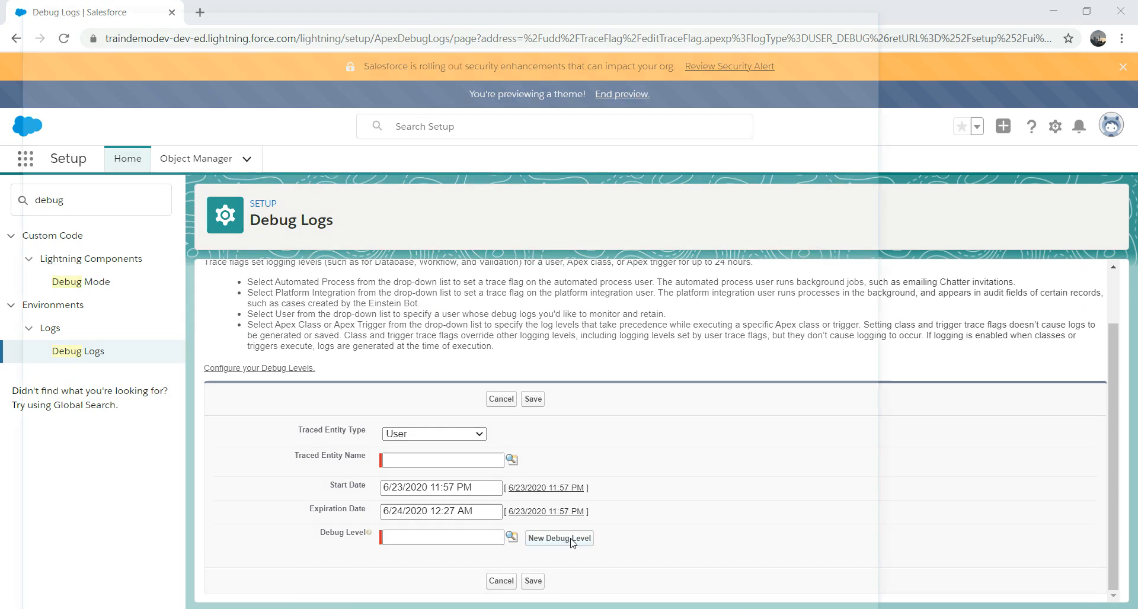
pyautogui.click(559, 538)
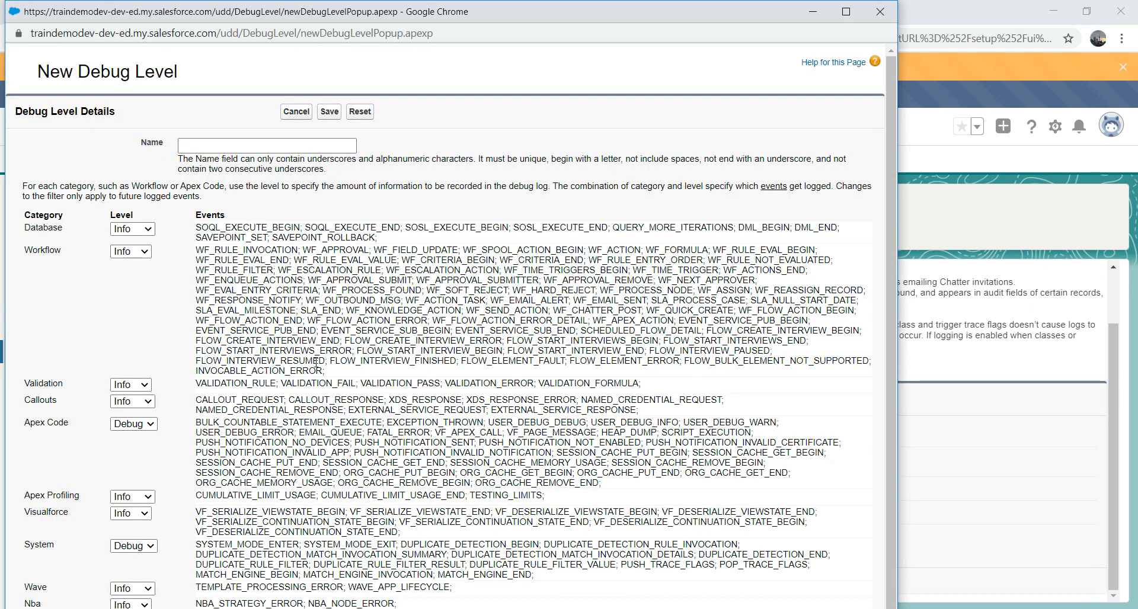
pyautogui.click(880, 11)
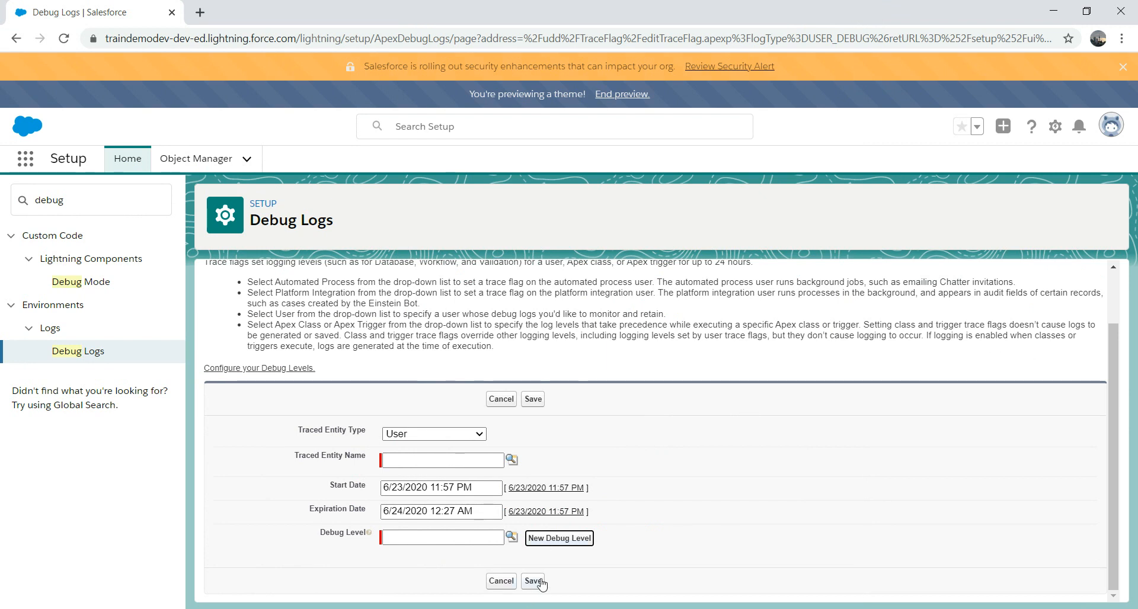
pyautogui.click(501, 581)
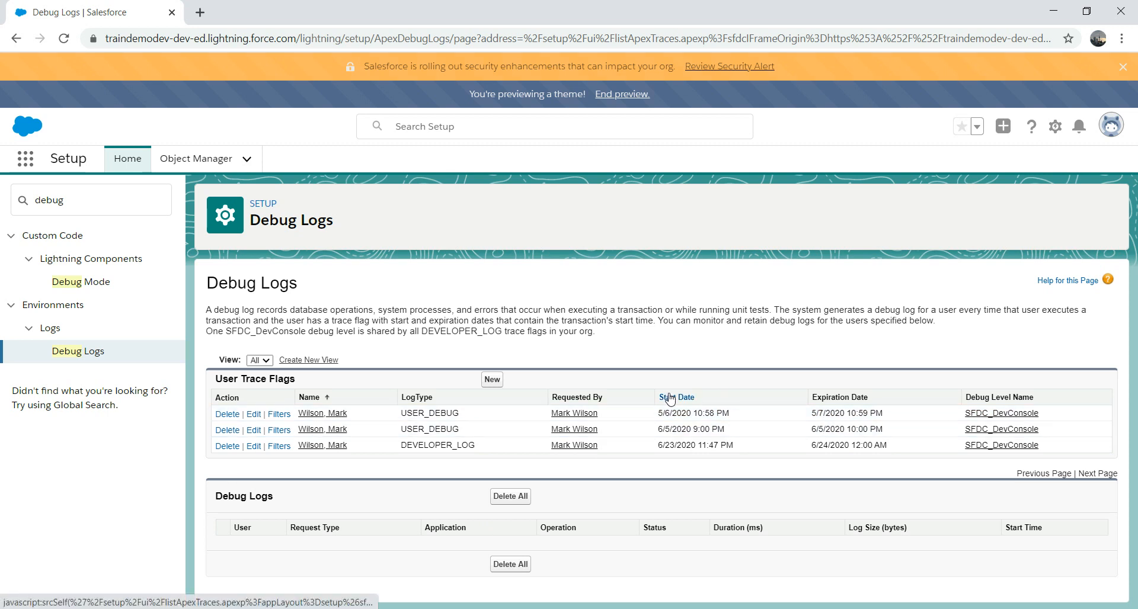
# - Open the first user trace flag for editing and set its start date to today, 6/23/2020 11:58 PM
pyautogui.click(253, 415)
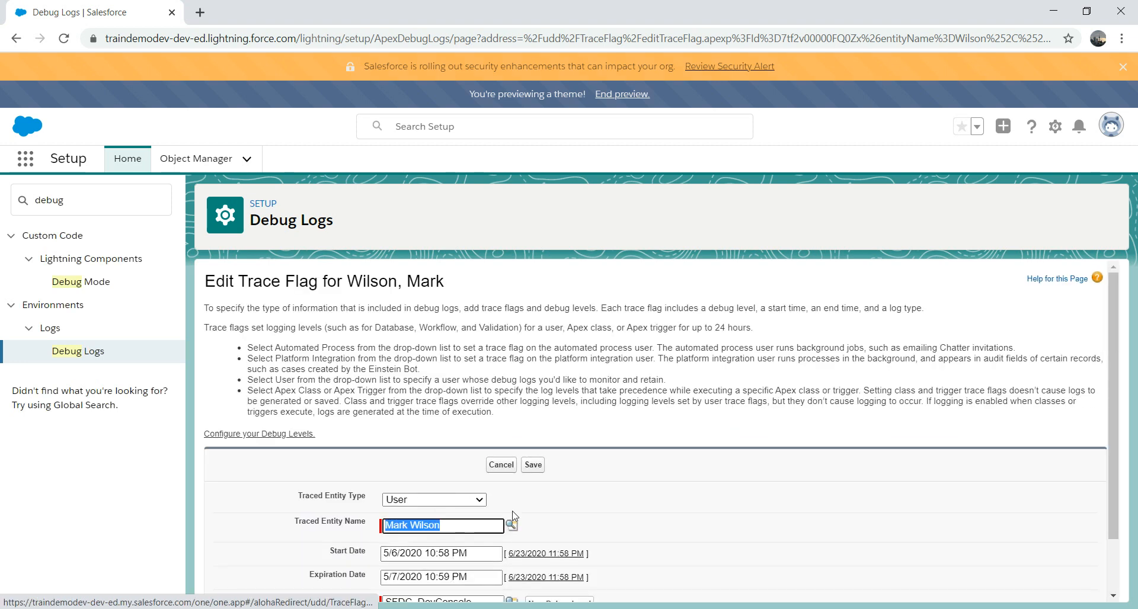
pyautogui.scroll(-1, 1100, 459)
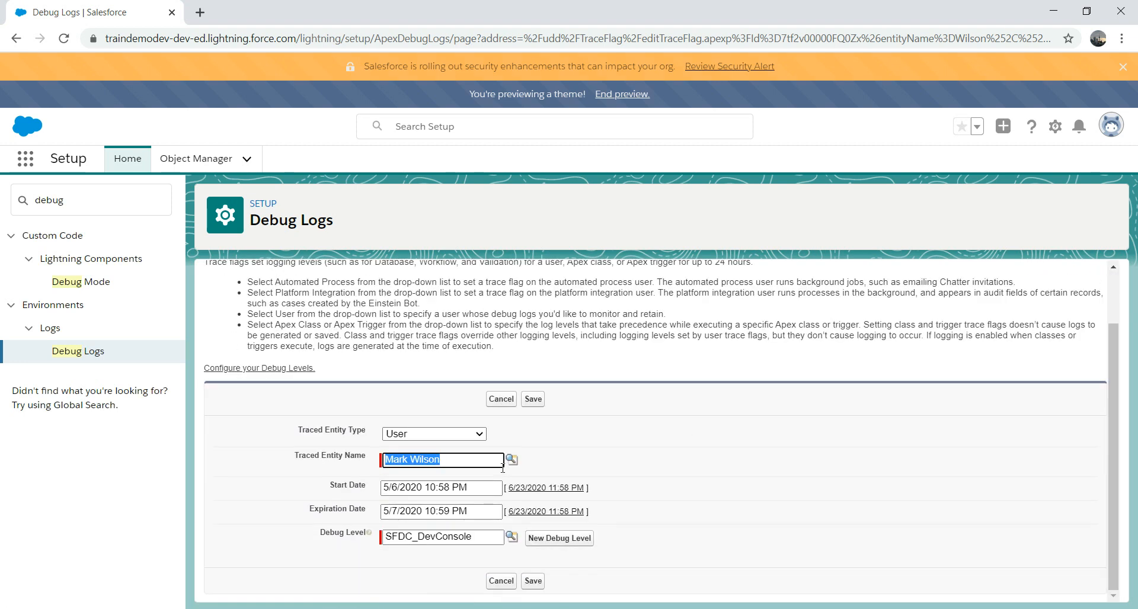
pyautogui.click(442, 487)
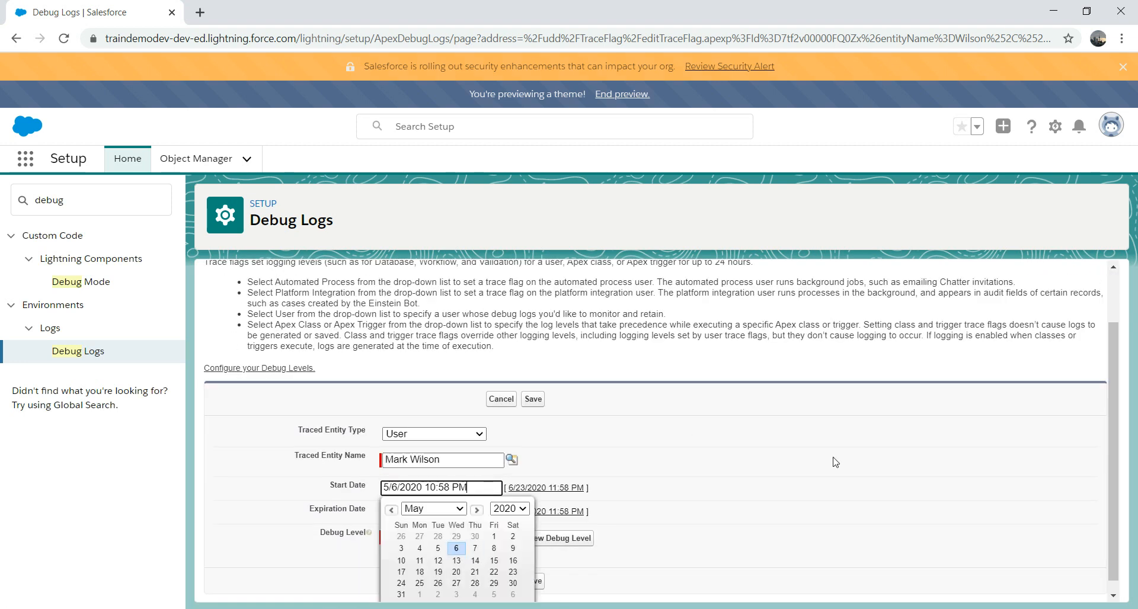
pyautogui.scroll(-1, 547, 599)
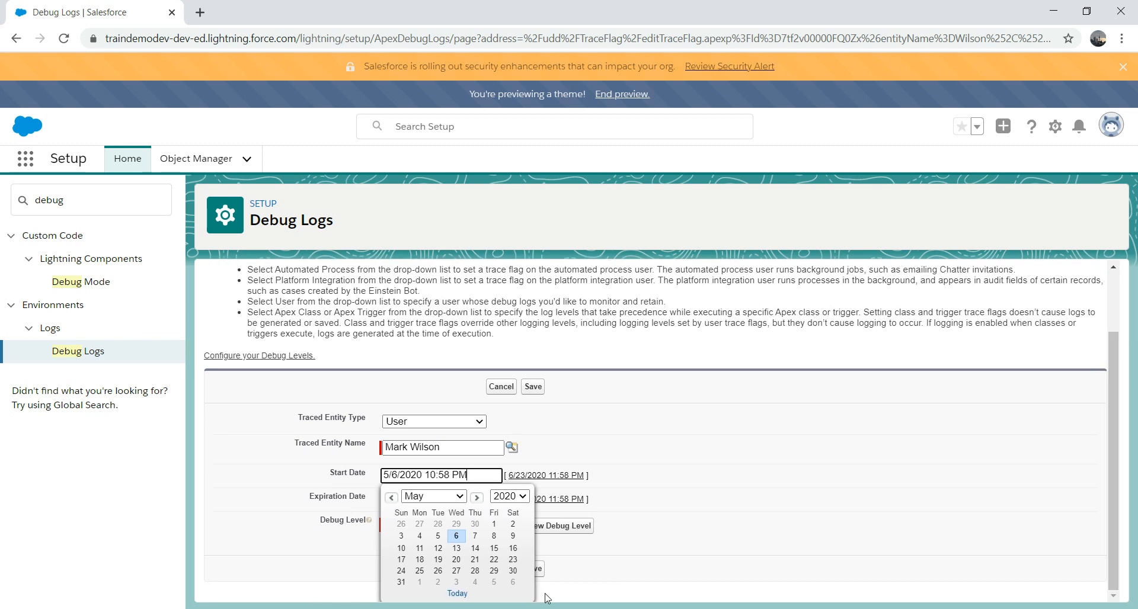
pyautogui.click(457, 593)
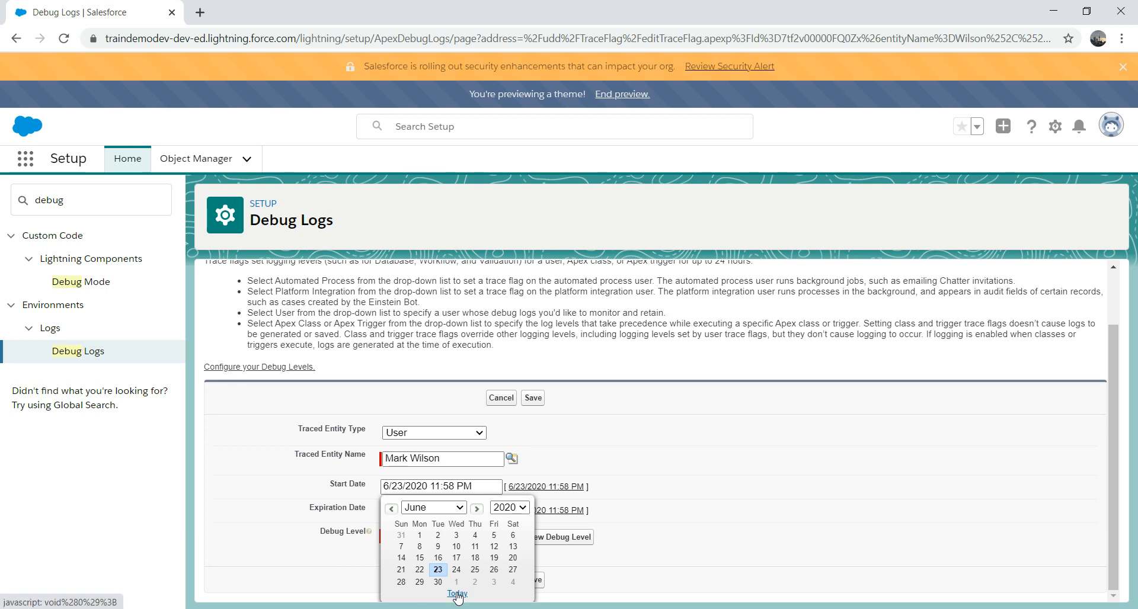
pyautogui.click(735, 474)
# - Set the trace flag's expiration date to 6/23/2020 12:58 PM and try to save it
pyautogui.click(470, 510)
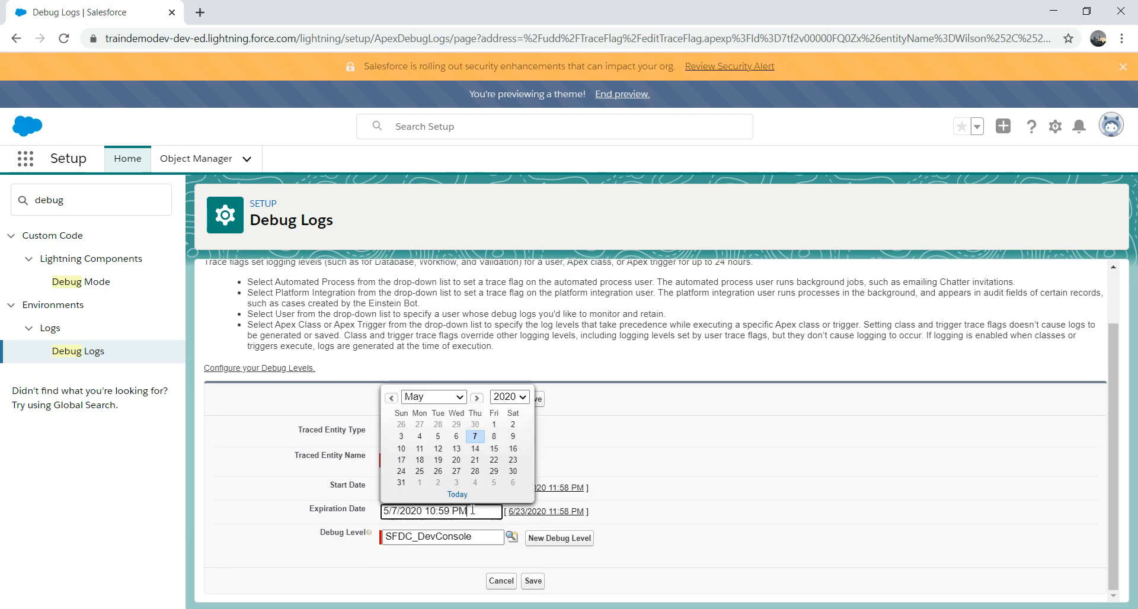
pyautogui.click(457, 494)
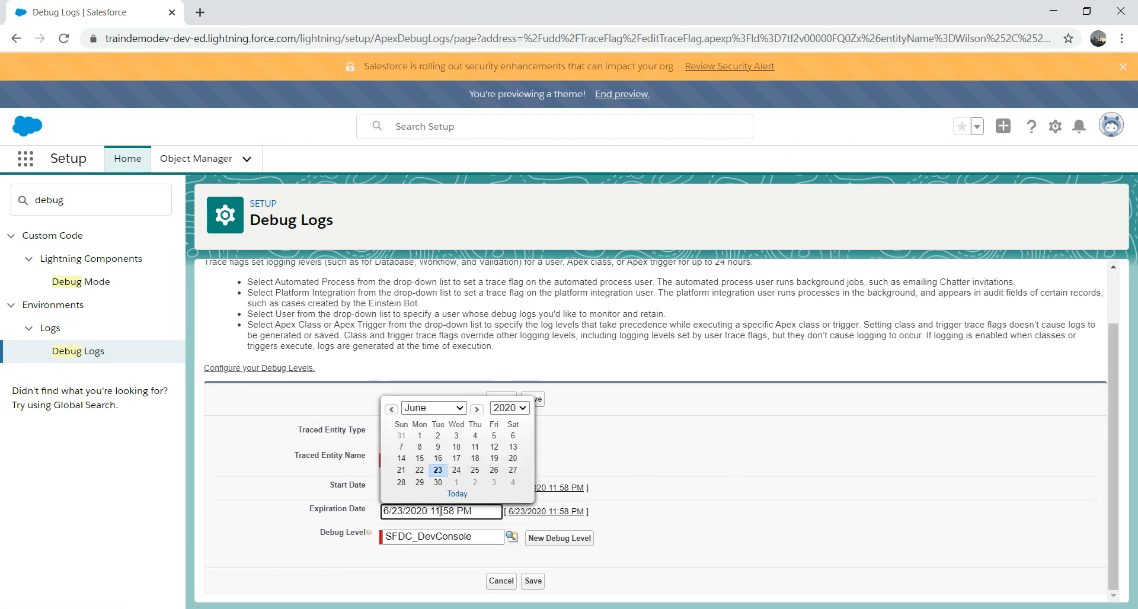
pyautogui.click(441, 510)
pyautogui.press('BackSpace')
pyautogui.write('2')
pyautogui.click(534, 581)
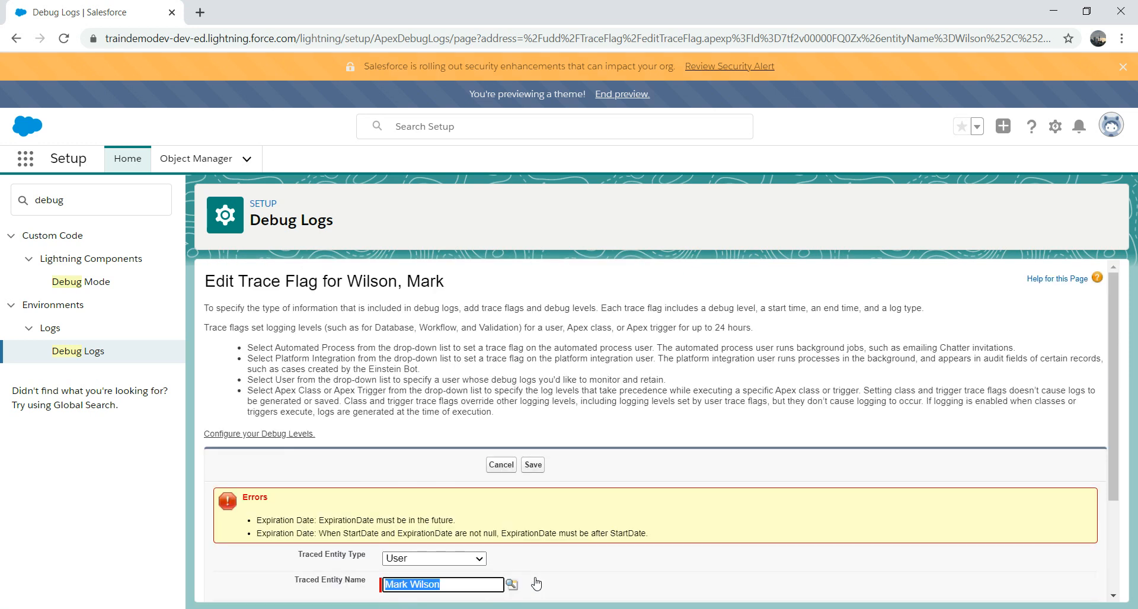
# - Change the trace flag's expiration time to 01:58 PM on 6/23/2020 and try to save again
pyautogui.click(619, 564)
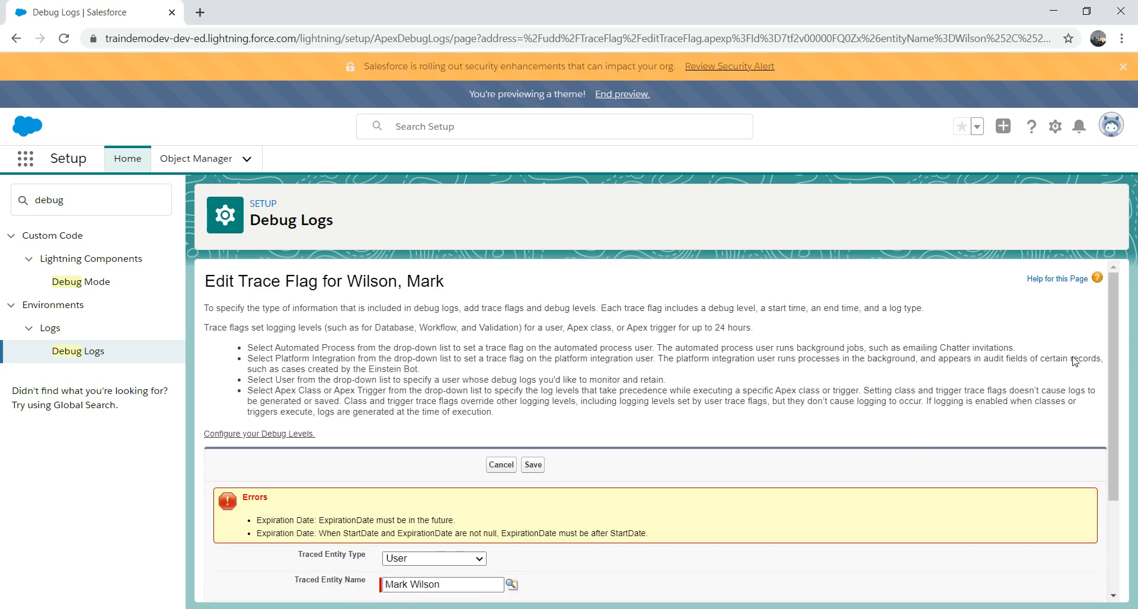
pyautogui.scroll(-3, 1110, 311)
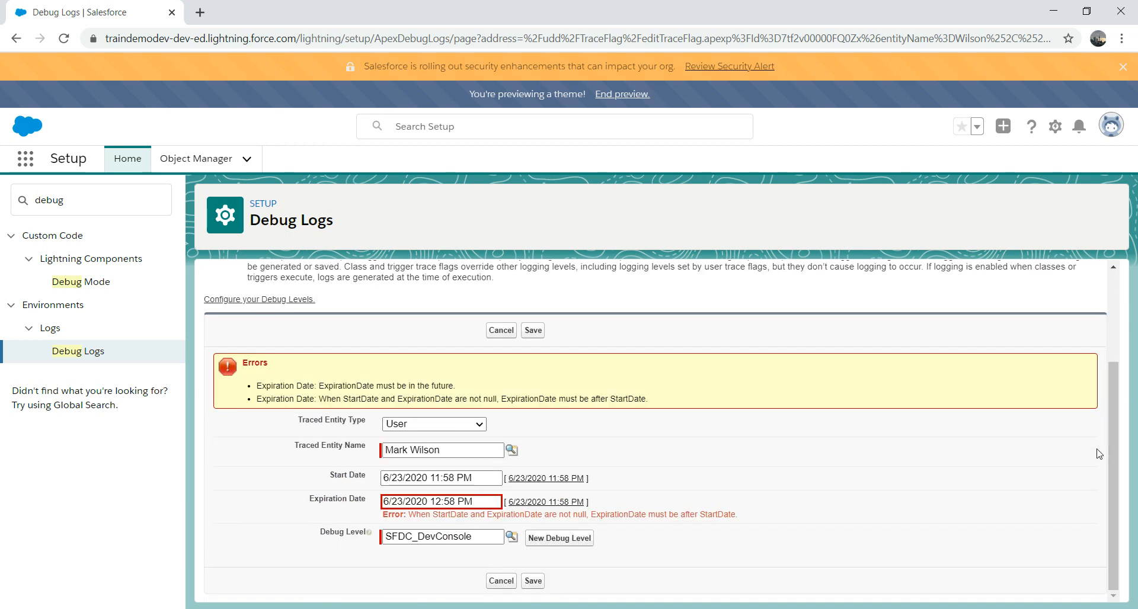
pyautogui.click(443, 502)
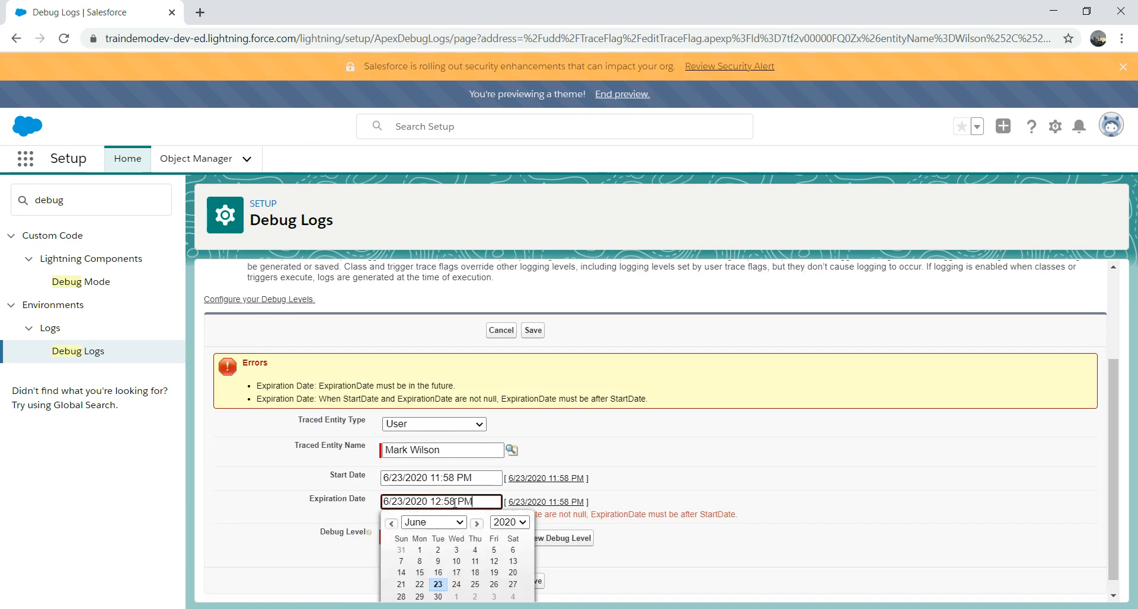
pyautogui.press('BackSpace')
pyautogui.press('BackSpace')
pyautogui.write('01')
pyautogui.click(667, 461)
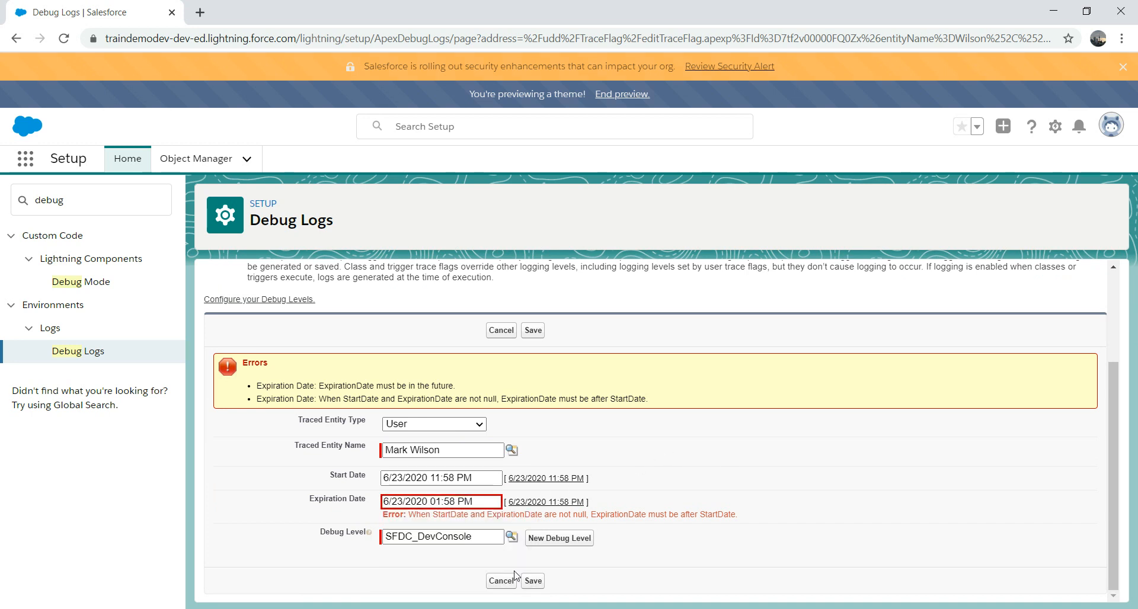
pyautogui.click(533, 581)
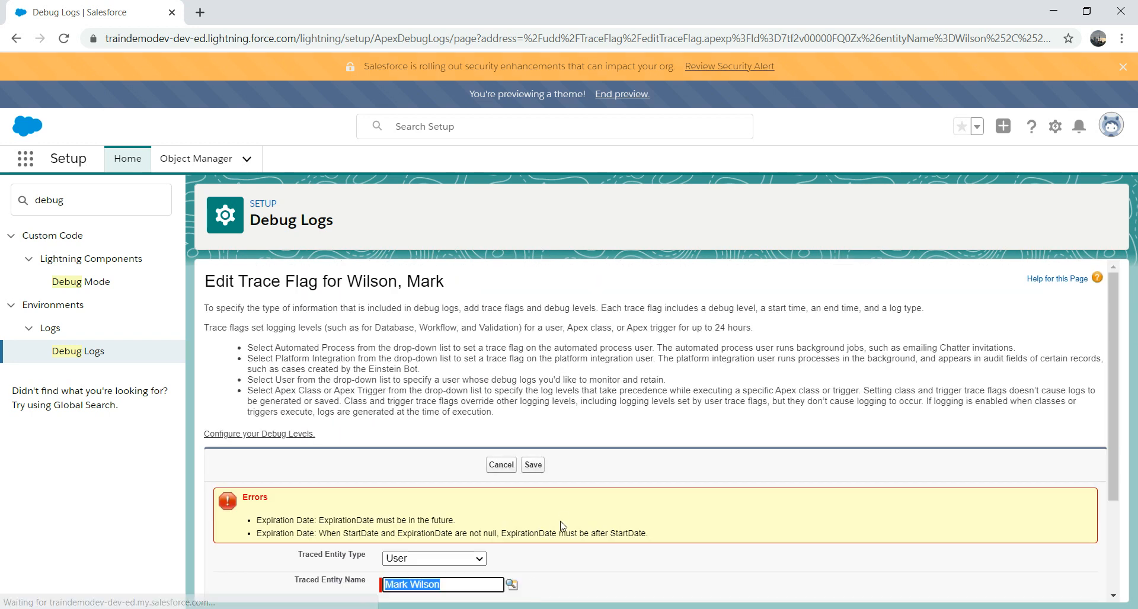
# - Set the trace flag's expiration date to 6/23/2020 1:58 AM
pyautogui.moveTo(1111, 340); pyautogui.dragTo(1090, 473)
pyautogui.click(476, 501)
pyautogui.press('BackSpace')
pyautogui.press('BackSpace')
pyautogui.write('AM')
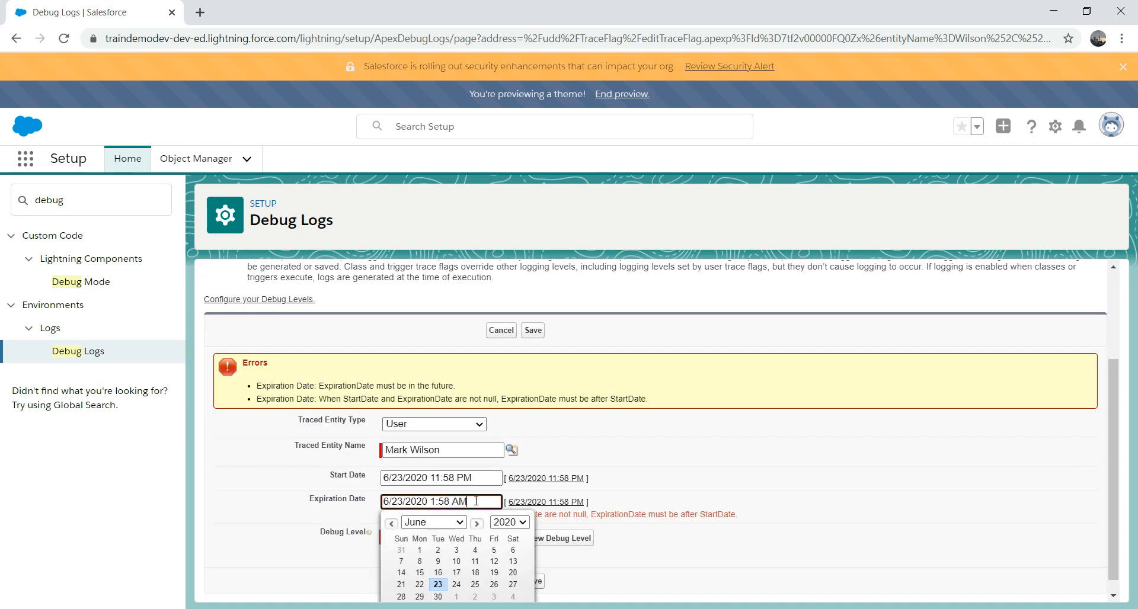
pyautogui.click(799, 442)
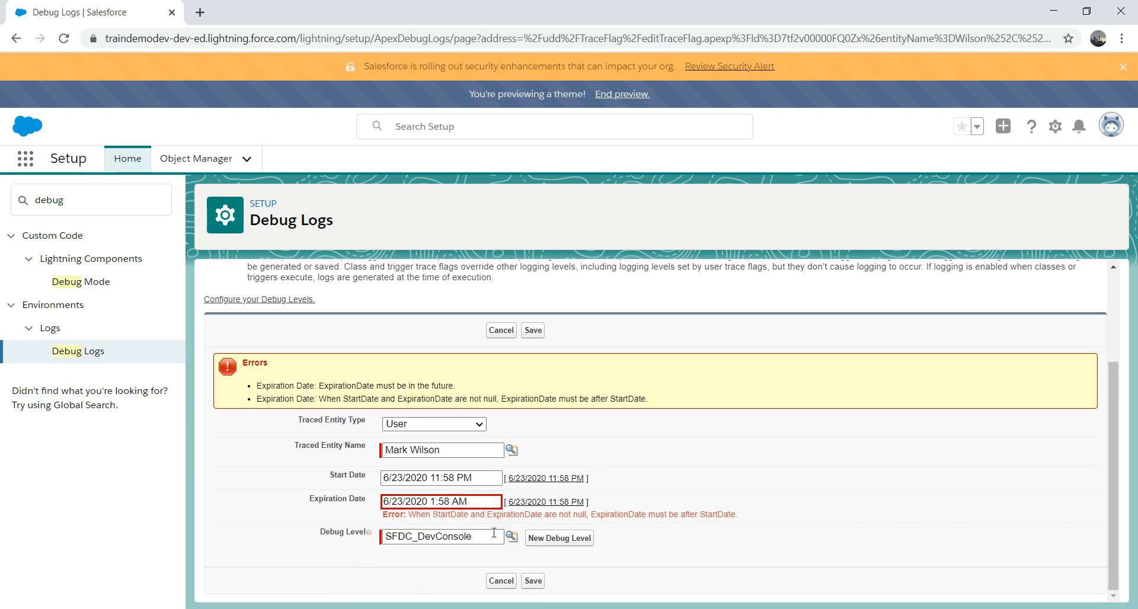
# - Try to save the trace flag, and update its start date to the current date and time, 6/23/2020 11:59 PM
pyautogui.click(535, 582)
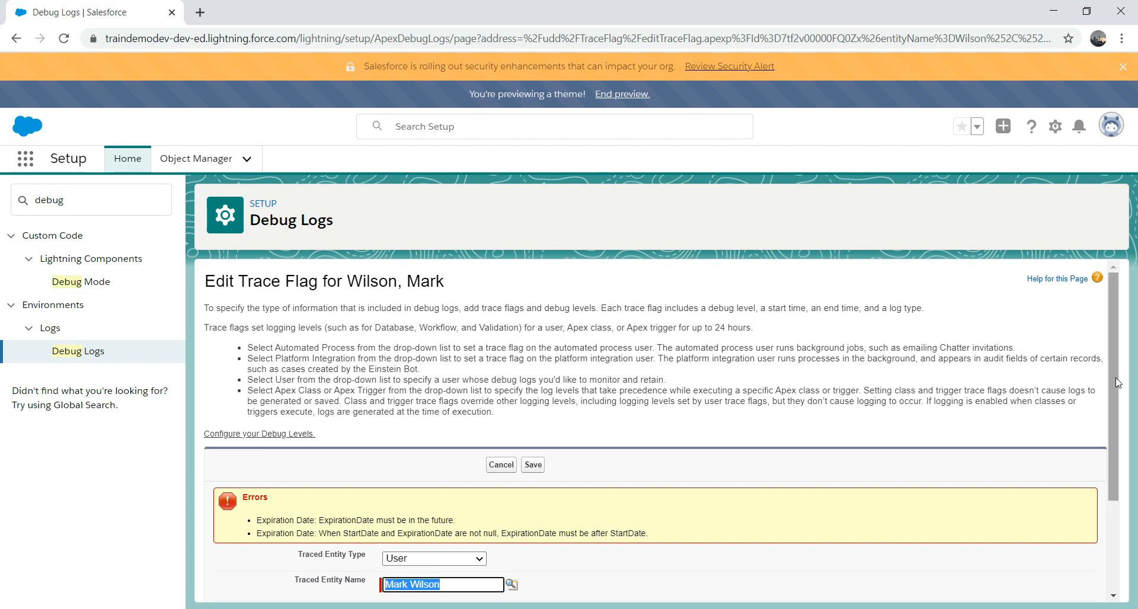
pyautogui.moveTo(1116, 349); pyautogui.dragTo(1095, 468)
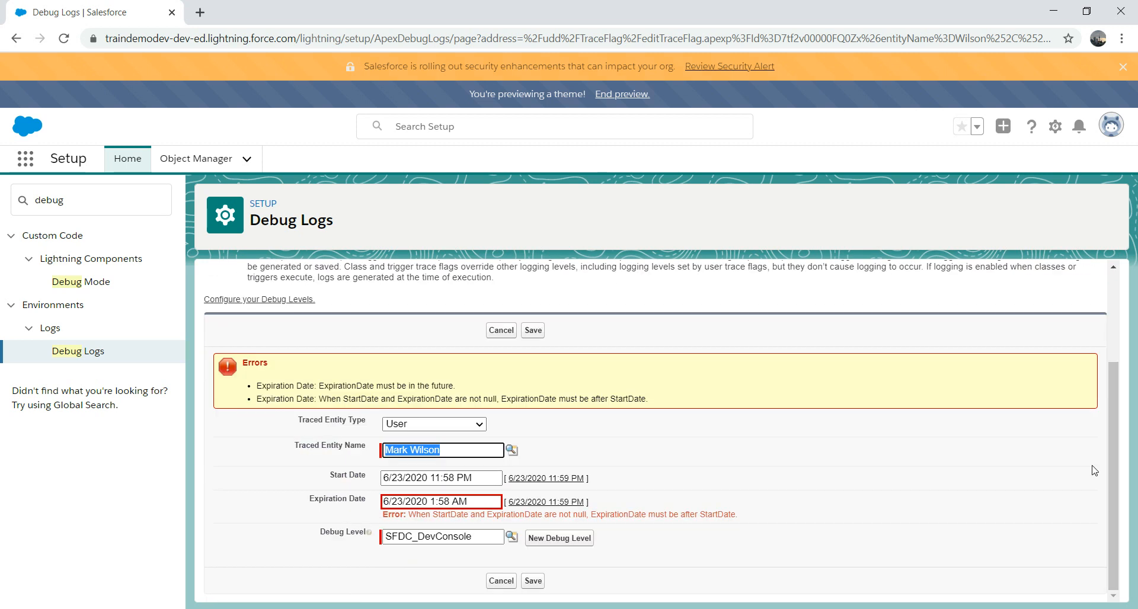
pyautogui.click(476, 484)
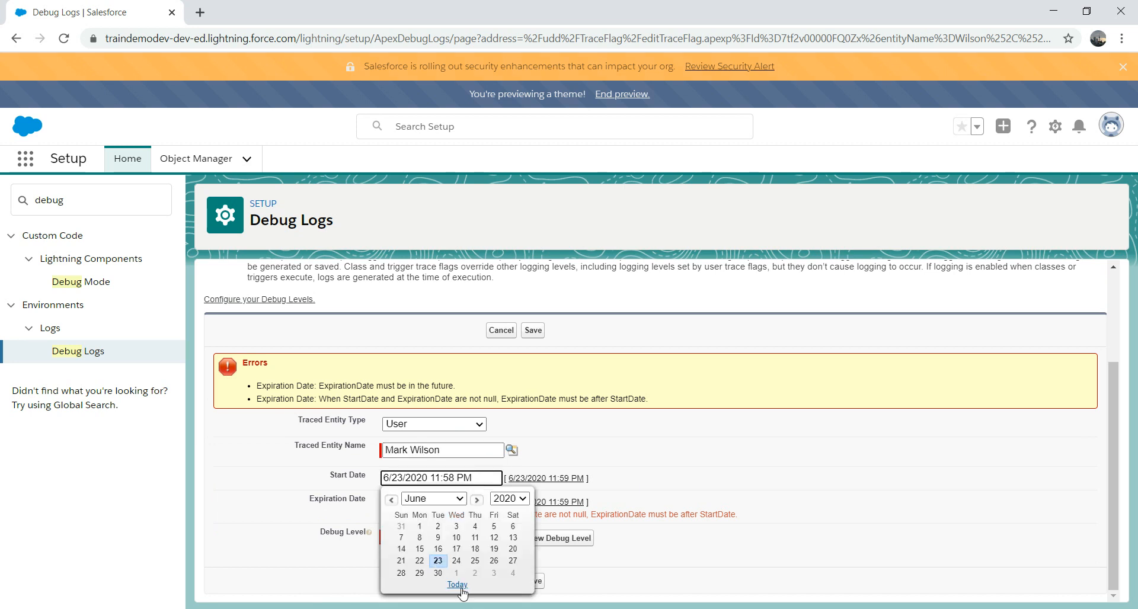
pyautogui.click(458, 586)
pyautogui.click(721, 447)
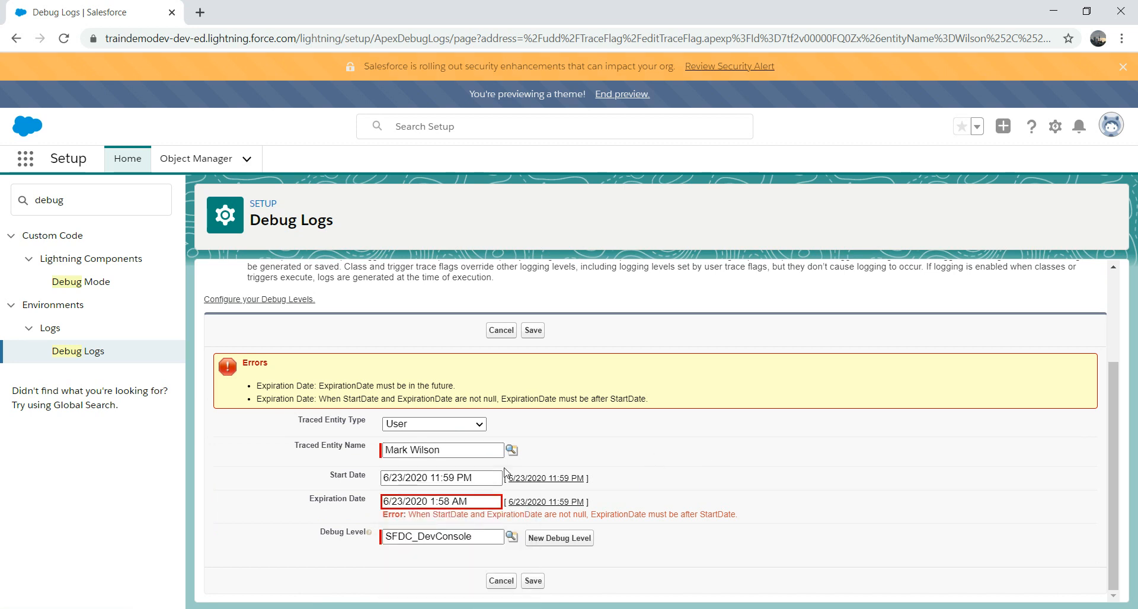
# - Set the trace flag's expiration date to 6/24/2020 11:59 PM and save the trace flag
pyautogui.click(435, 503)
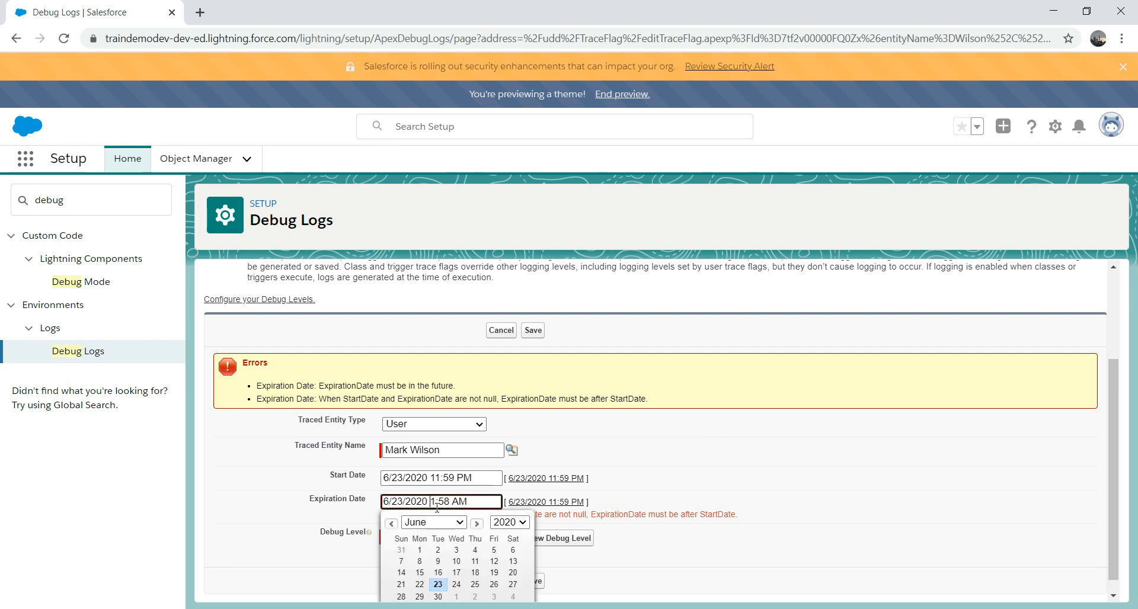
pyautogui.click(456, 584)
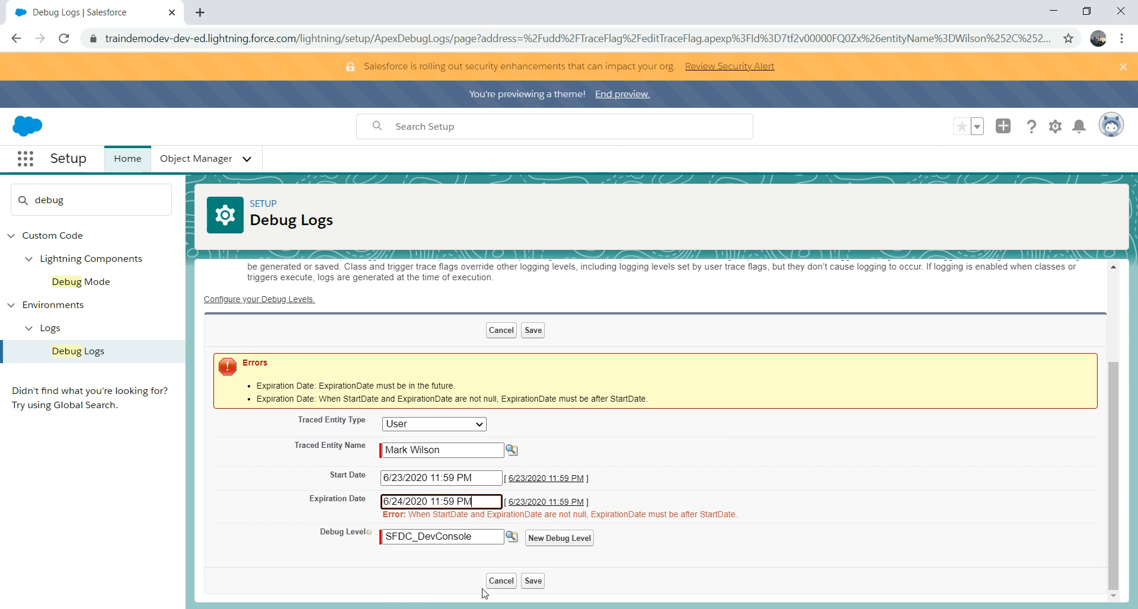
pyautogui.click(533, 581)
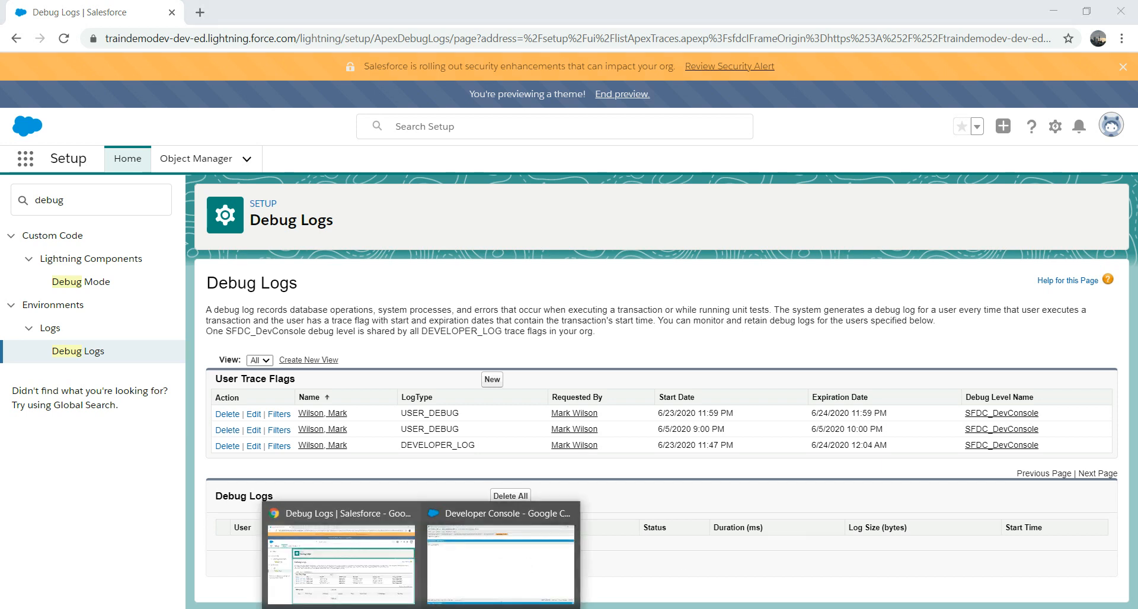
# - Switch to the Developer Console, execute the anonymous Apex code system.debug('test'); and close the execution log that opens
pyautogui.click(517, 569)
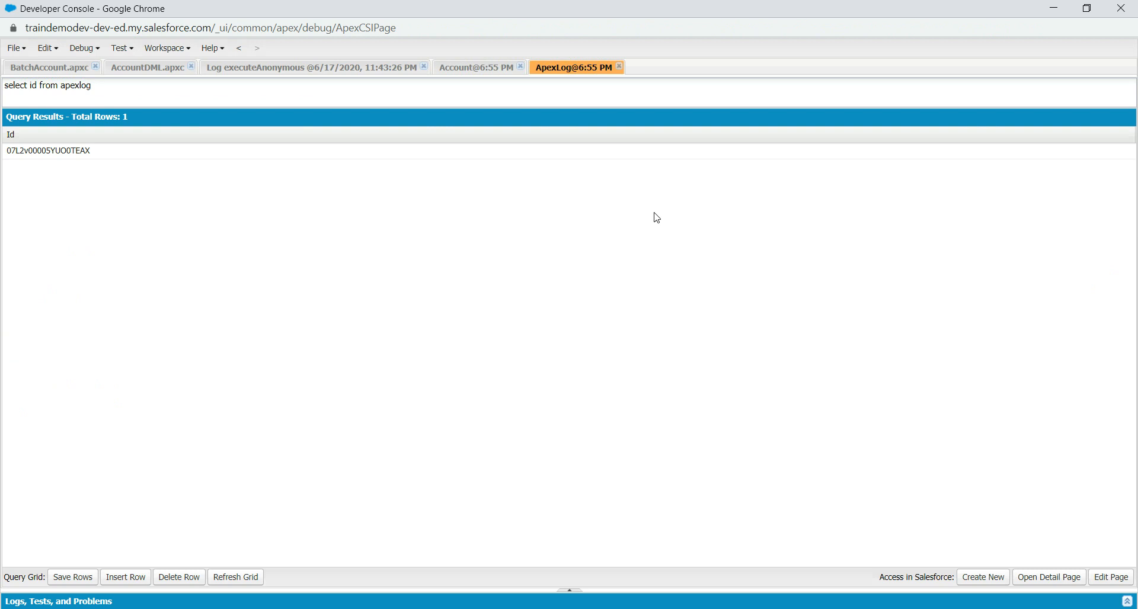
pyautogui.click(84, 48)
pyautogui.click(100, 71)
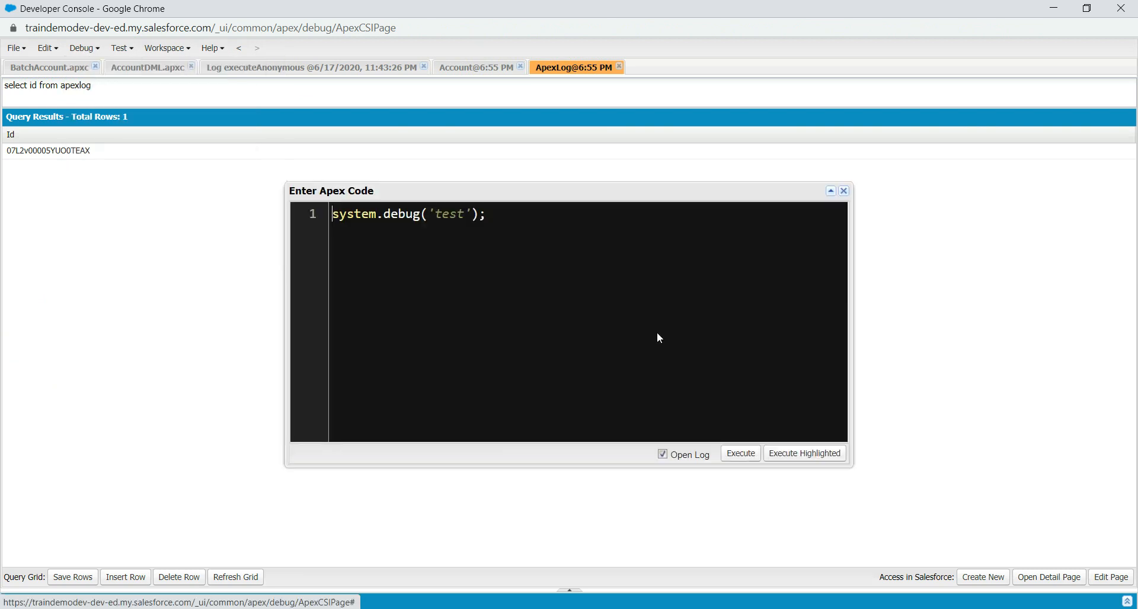
pyautogui.click(740, 453)
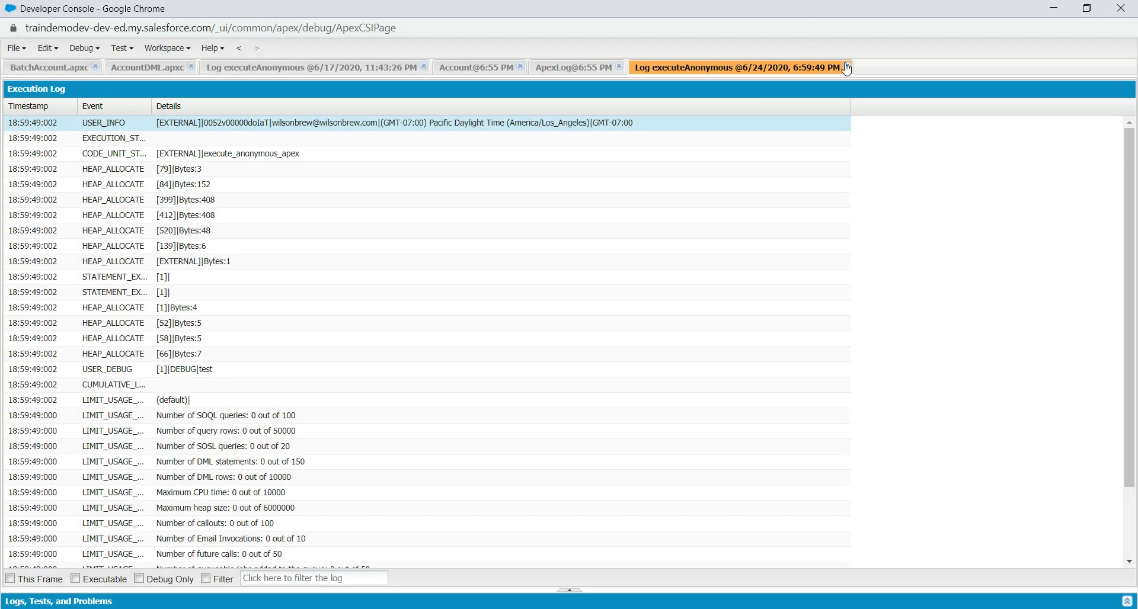
pyautogui.click(847, 66)
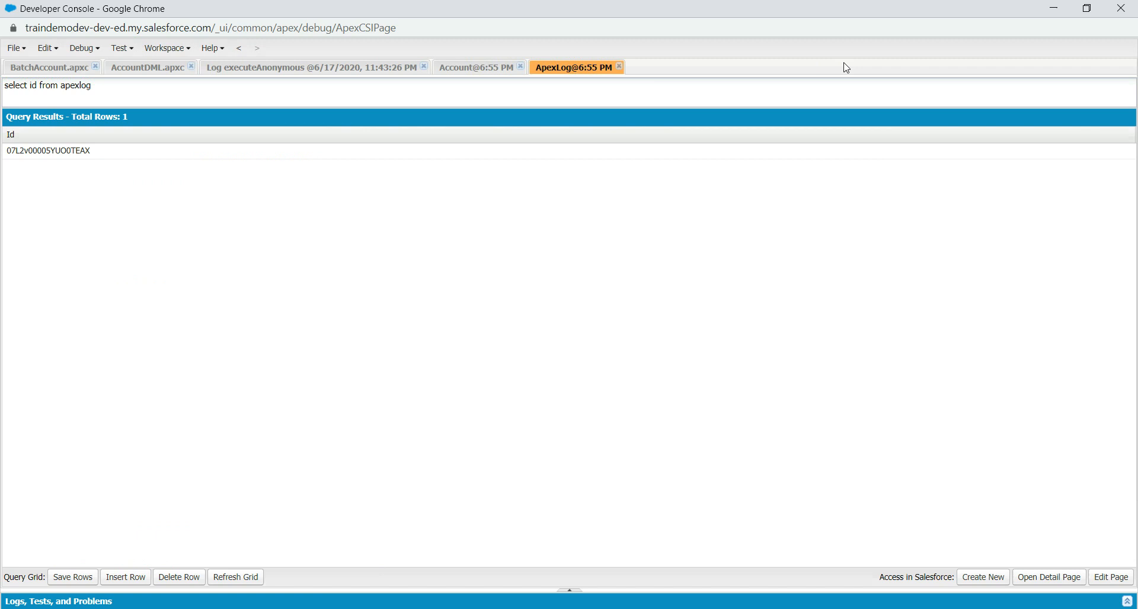
# - Return to the Debug Logs setup page in the browser and reload it to refresh the log list
pyautogui.click(1052, 11)
pyautogui.click(460, 39)
pyautogui.press('Return')
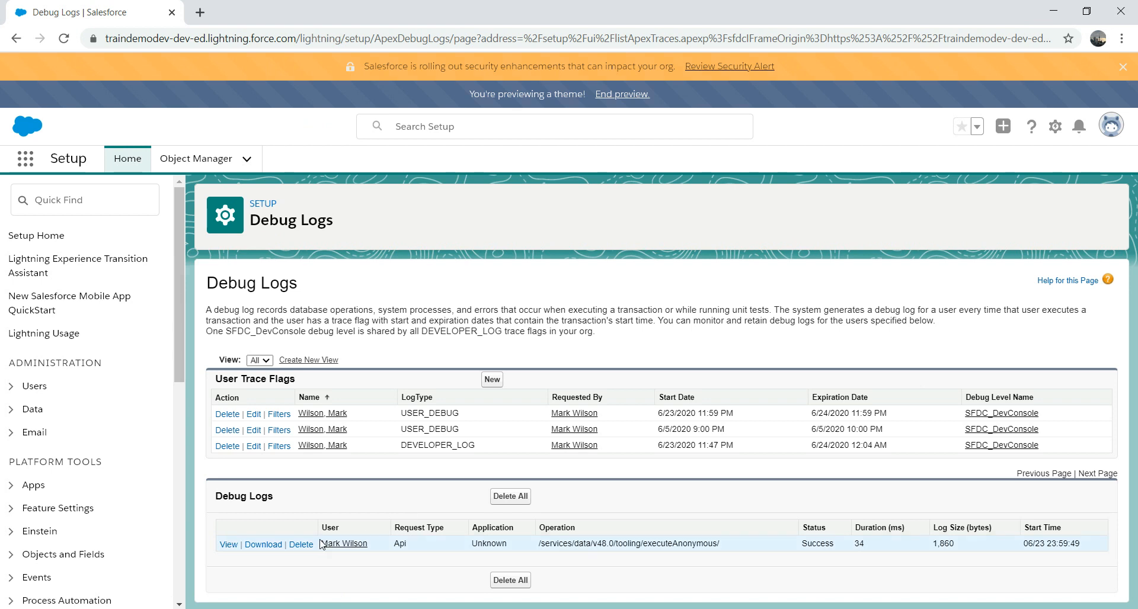
# - View the executeAnonymous debug log and read through its details and log entries
pyautogui.click(228, 545)
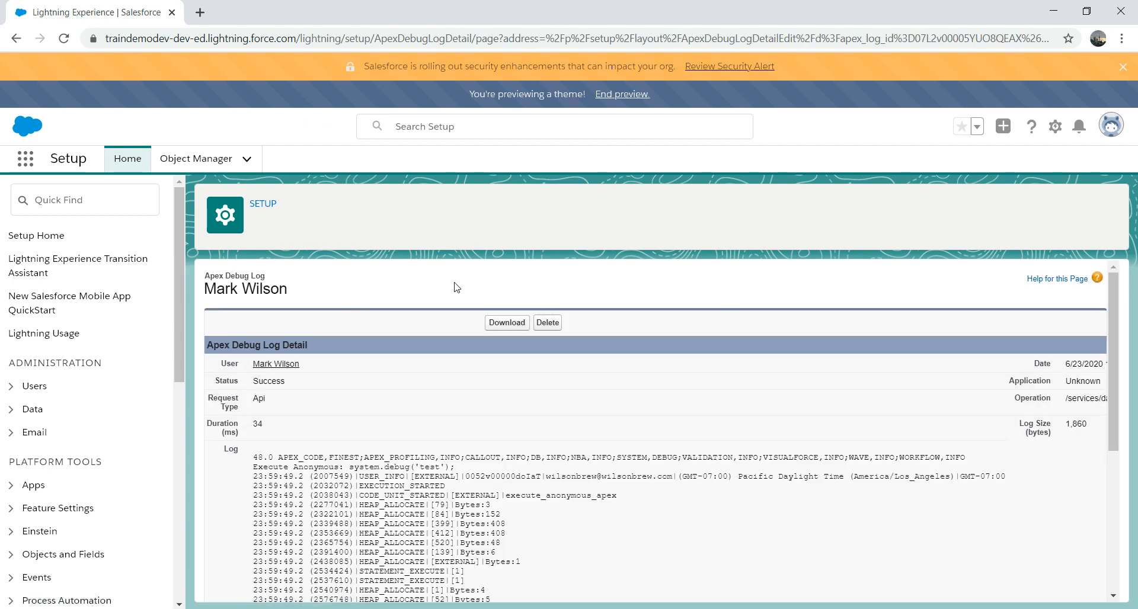
pyautogui.moveTo(1117, 314); pyautogui.dragTo(1104, 524)
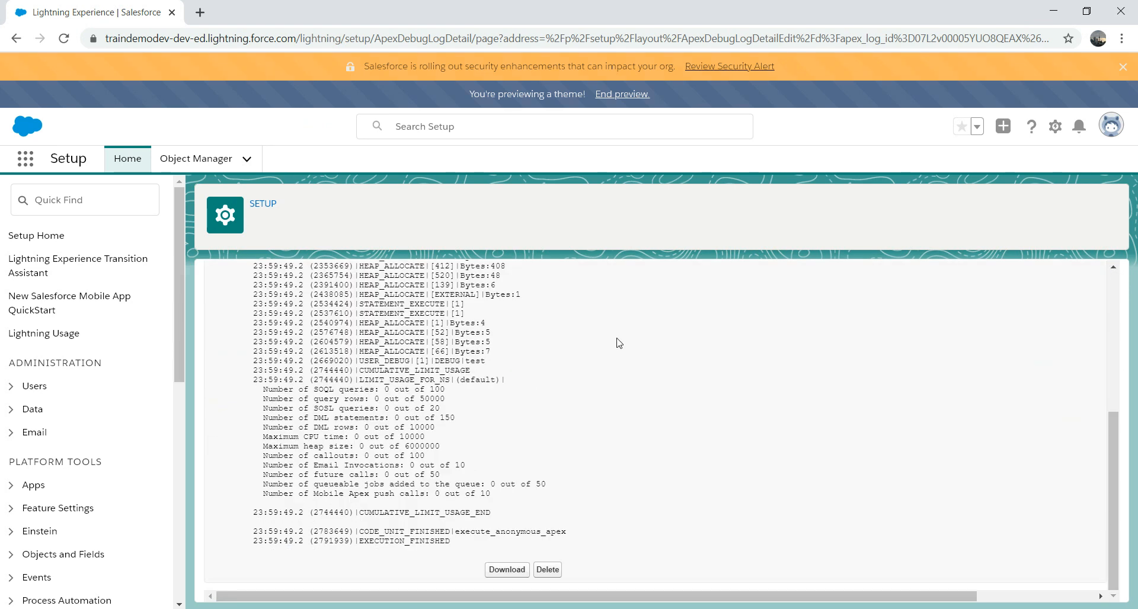
pyautogui.moveTo(1107, 428); pyautogui.dragTo(1124, 325)
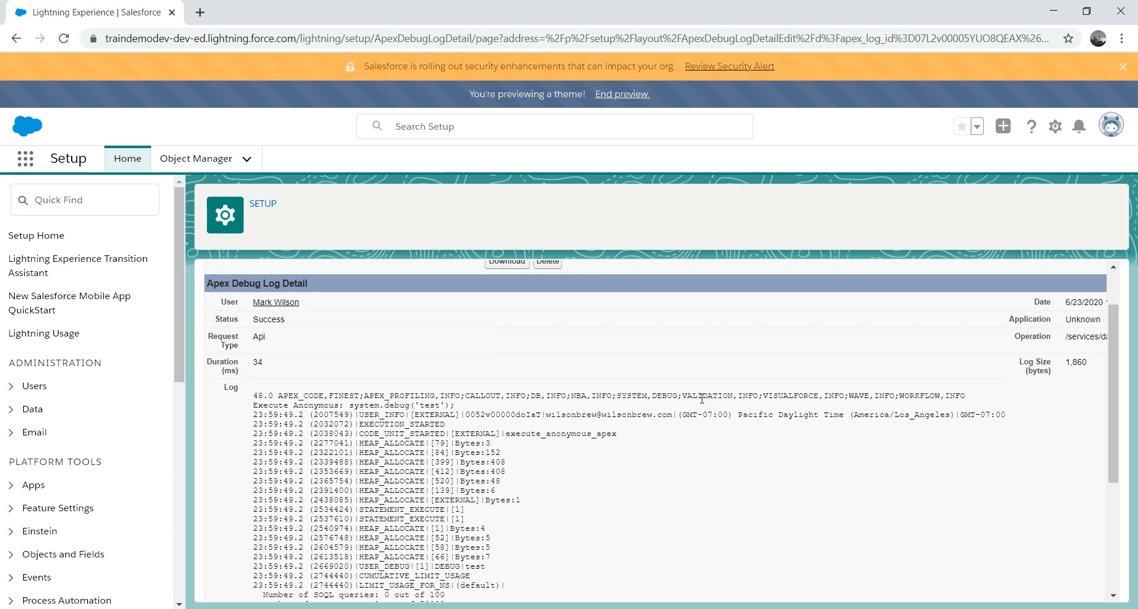